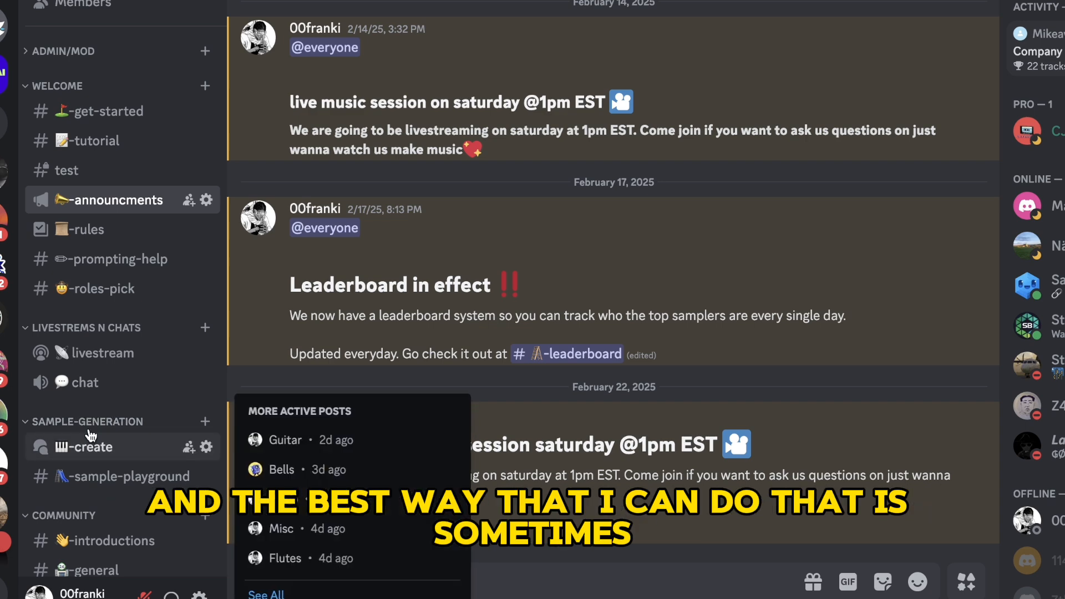
Step: Open the Ambient post in the create channel of the sample-generation section
left_click(88, 444)
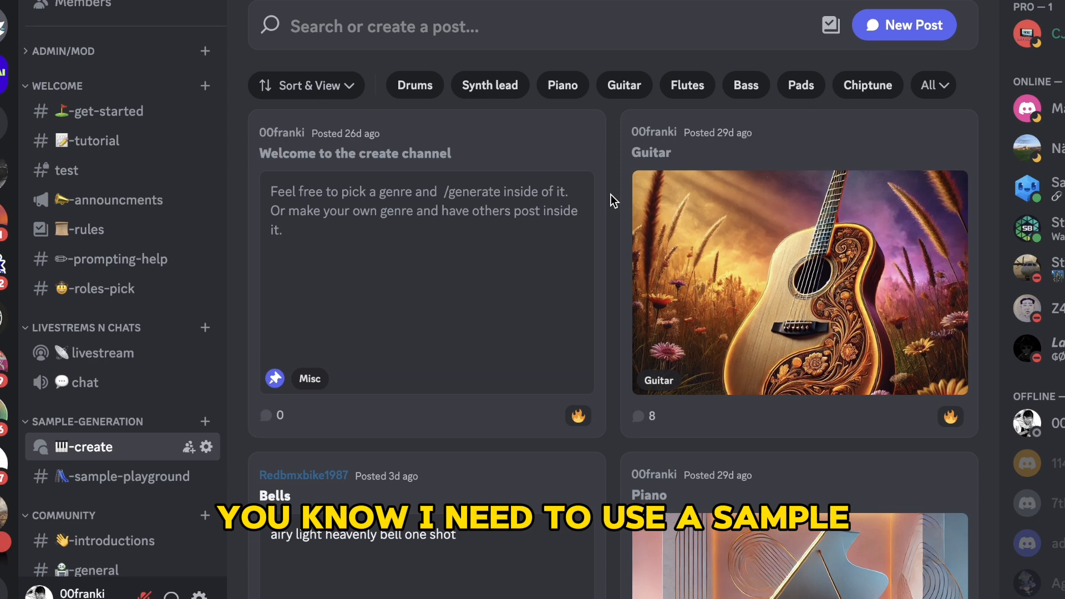
scroll(611, 195, "down", 5)
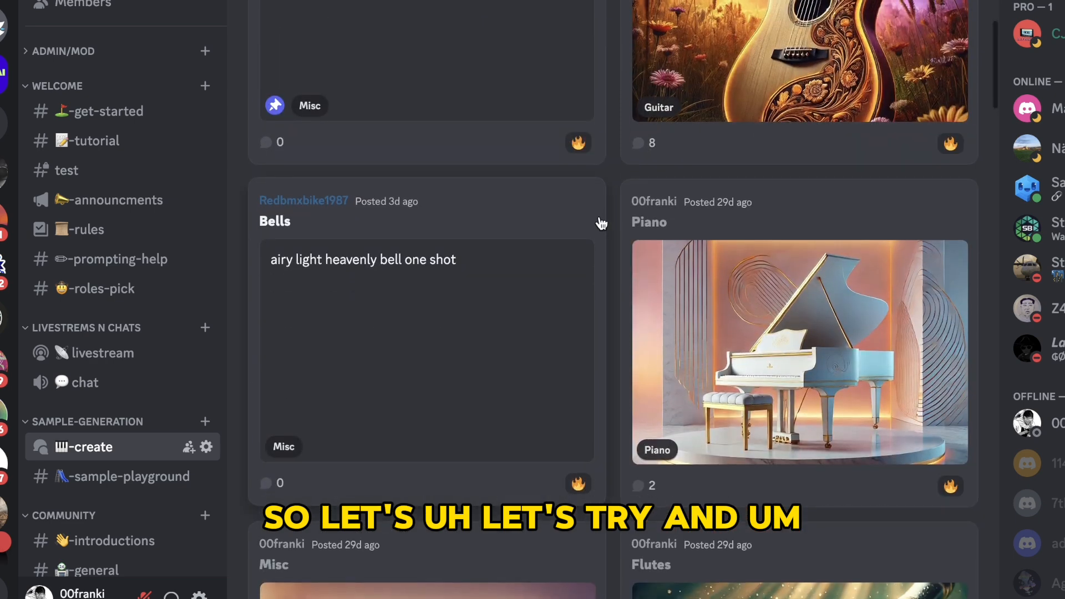
scroll(581, 410, "down", 5)
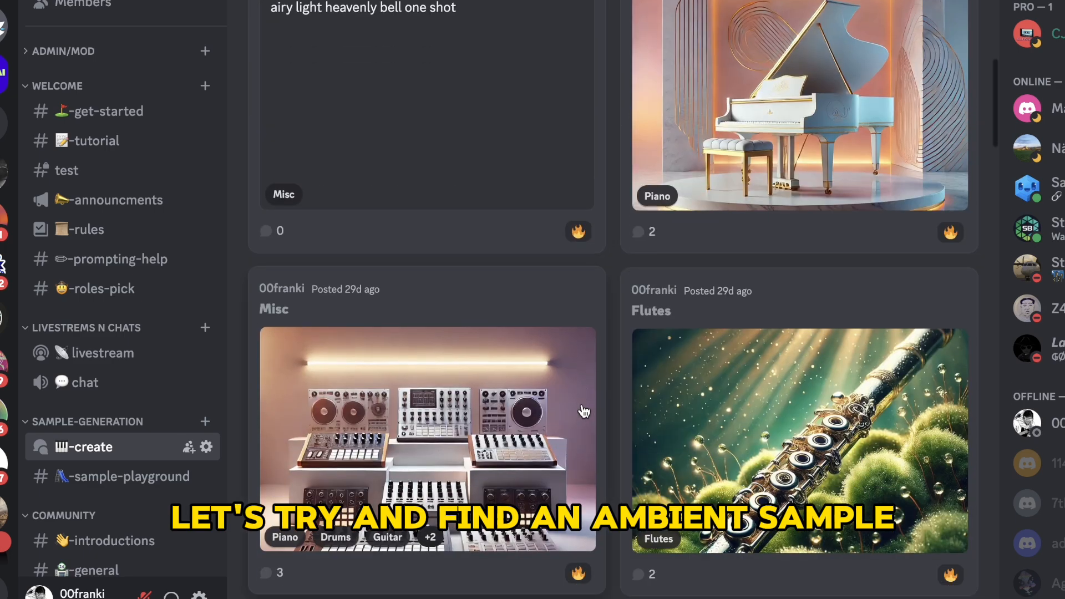
scroll(583, 411, "down", 7)
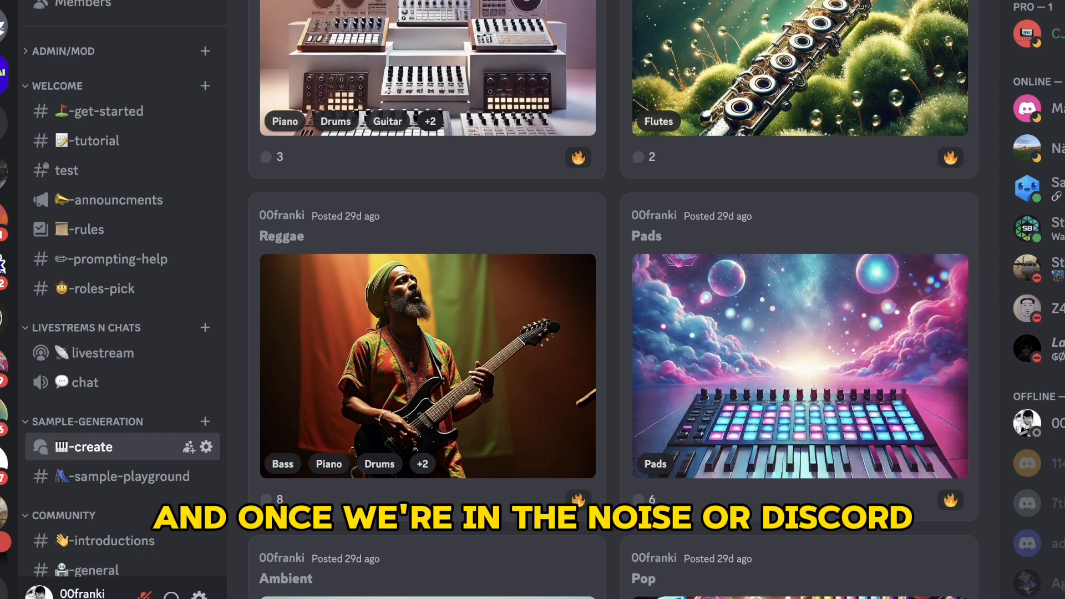
scroll(638, 444, "down", 7)
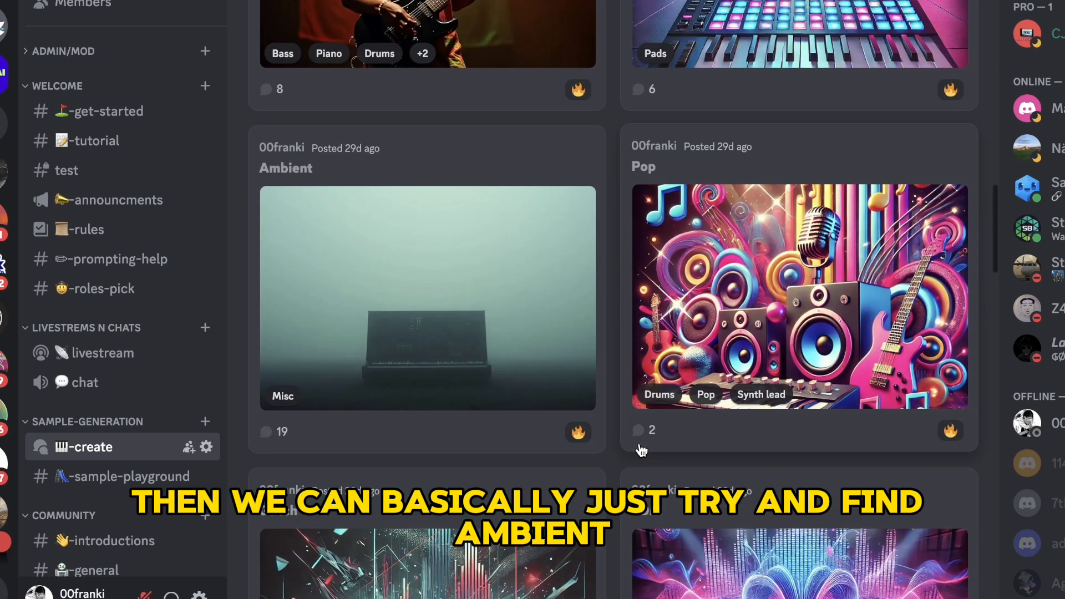
left_click(429, 167)
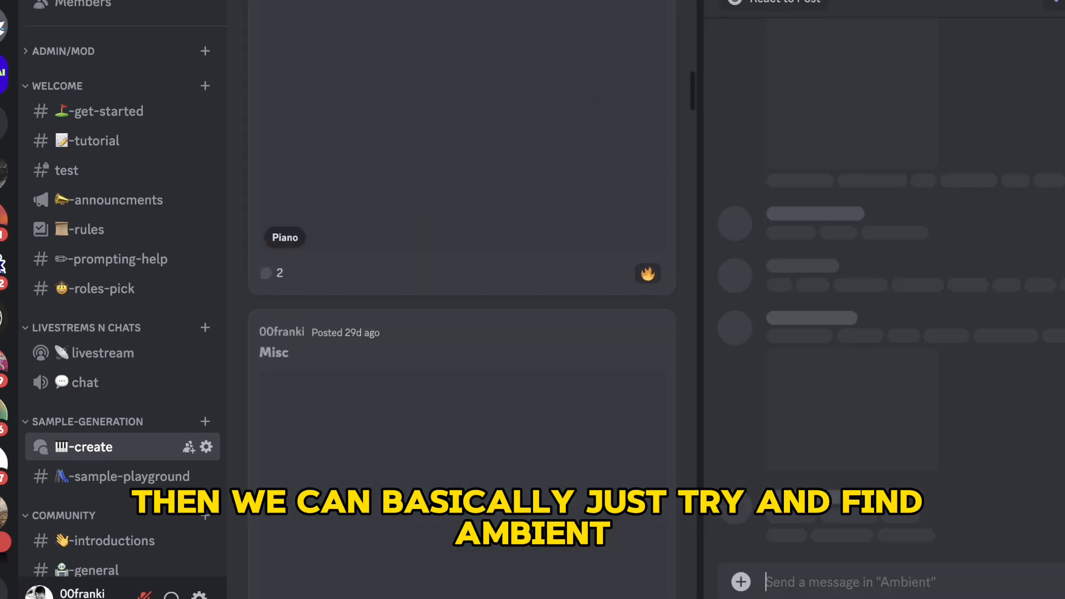
Step: Expand the Ambient post from the side pane to full view
left_click(1061, 5)
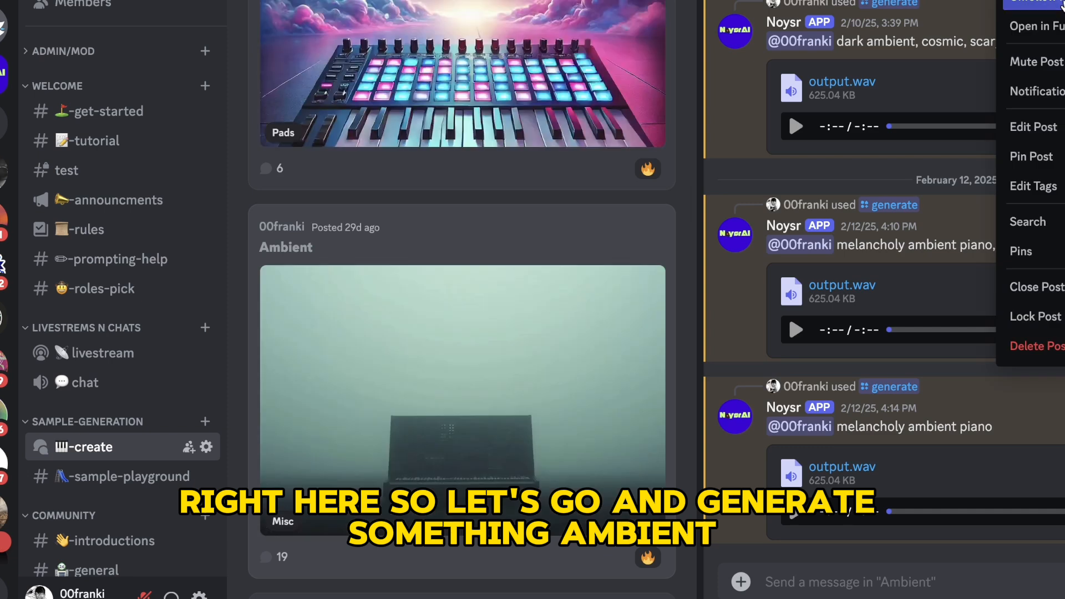
left_click(1063, 3)
left_click(1061, 5)
left_click(1040, 24)
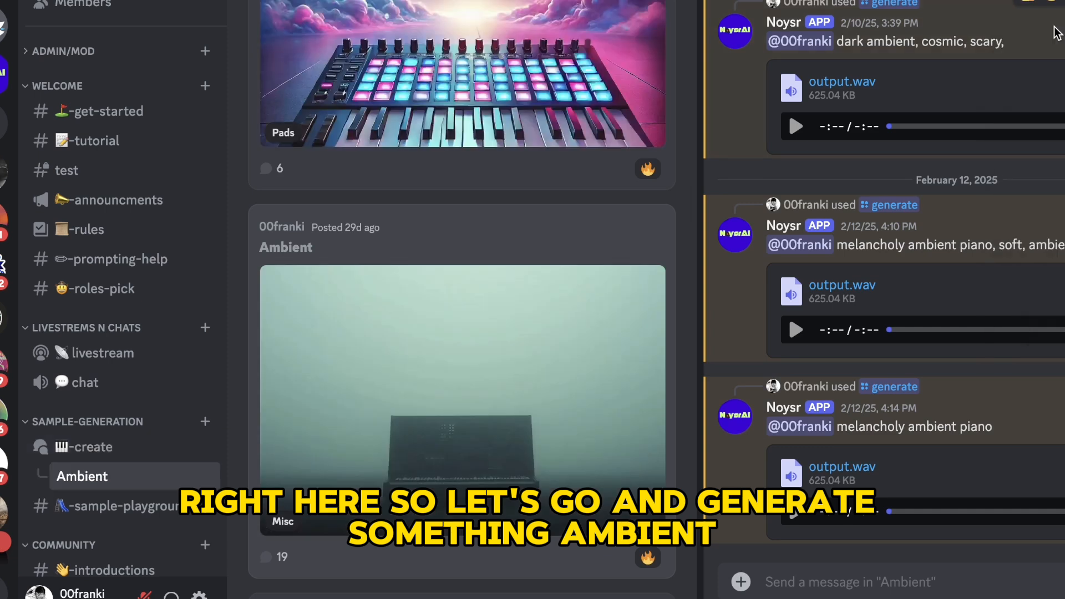
Step: Start Noysr's /generate command in the Ambient post with the prompt "beautiful cosmic pads,"
left_click(370, 574)
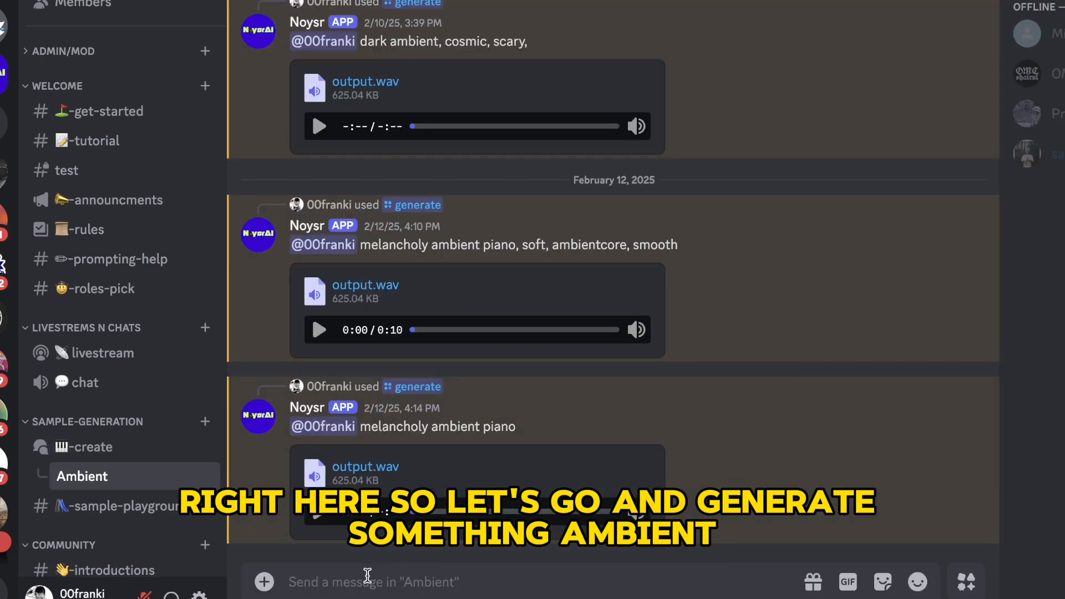
scroll(945, 361, "up", 10)
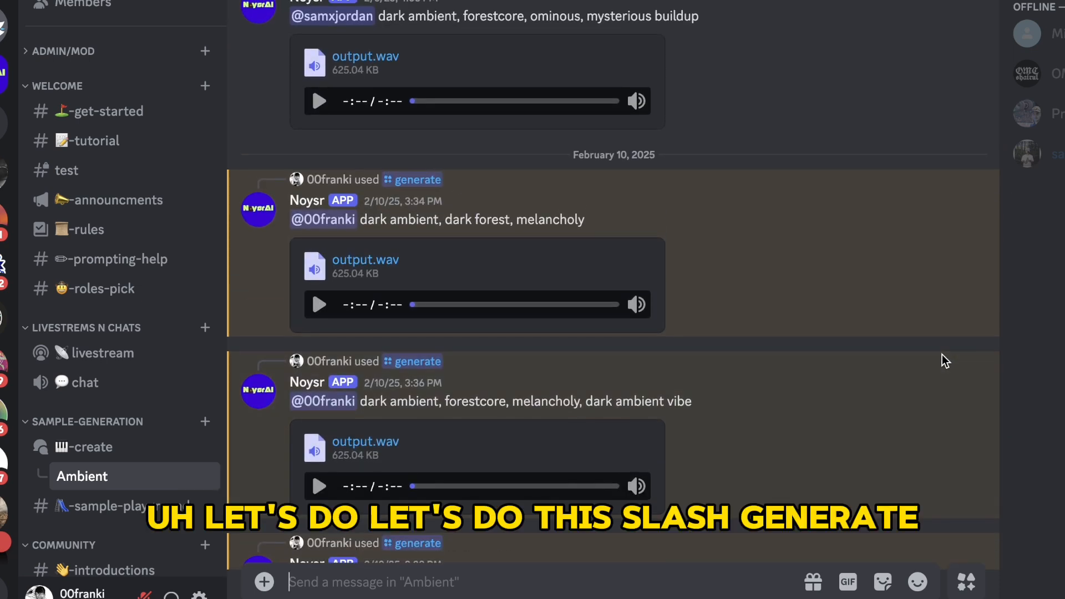
type("/")
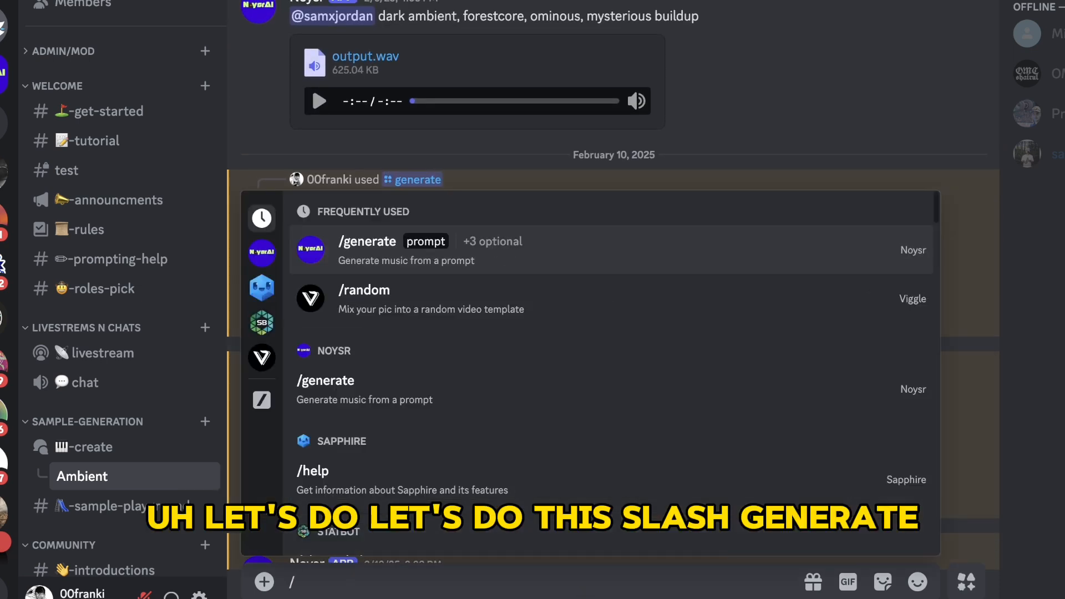
type("g")
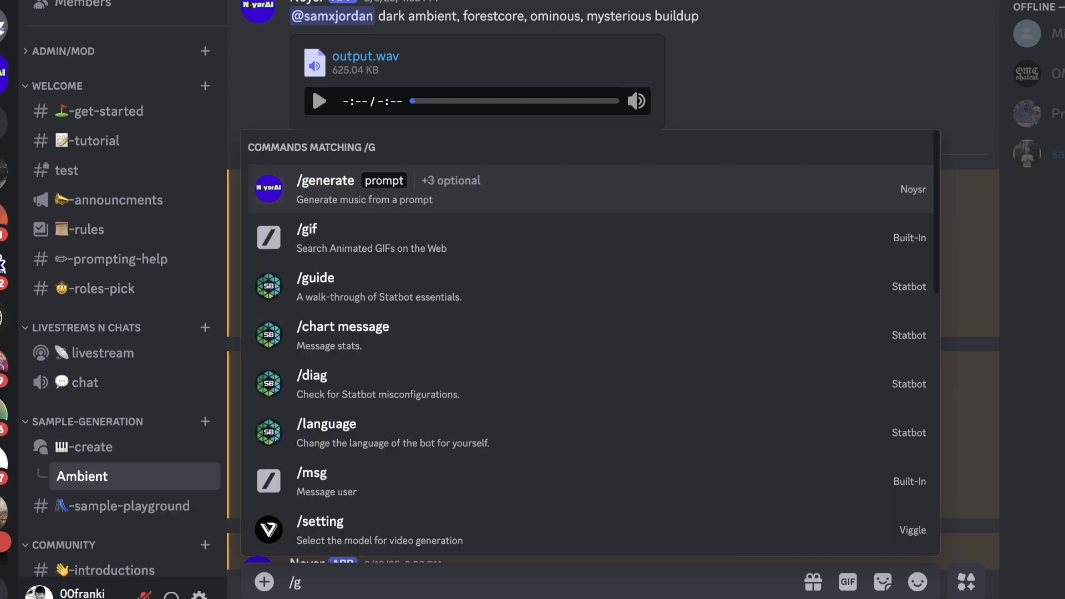
key("Return")
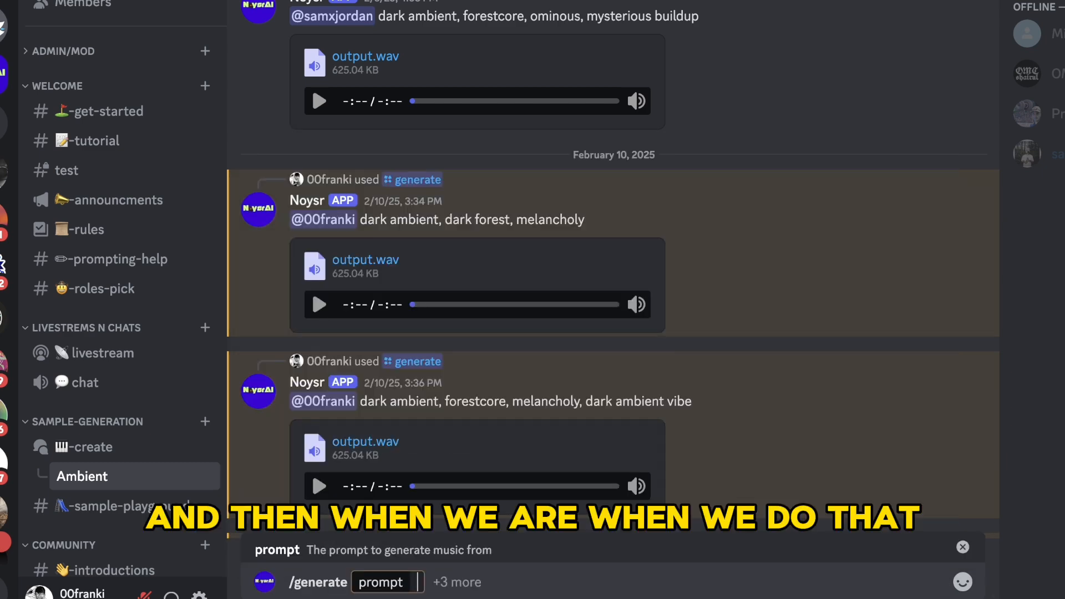
scroll(647, 441, "up", 8)
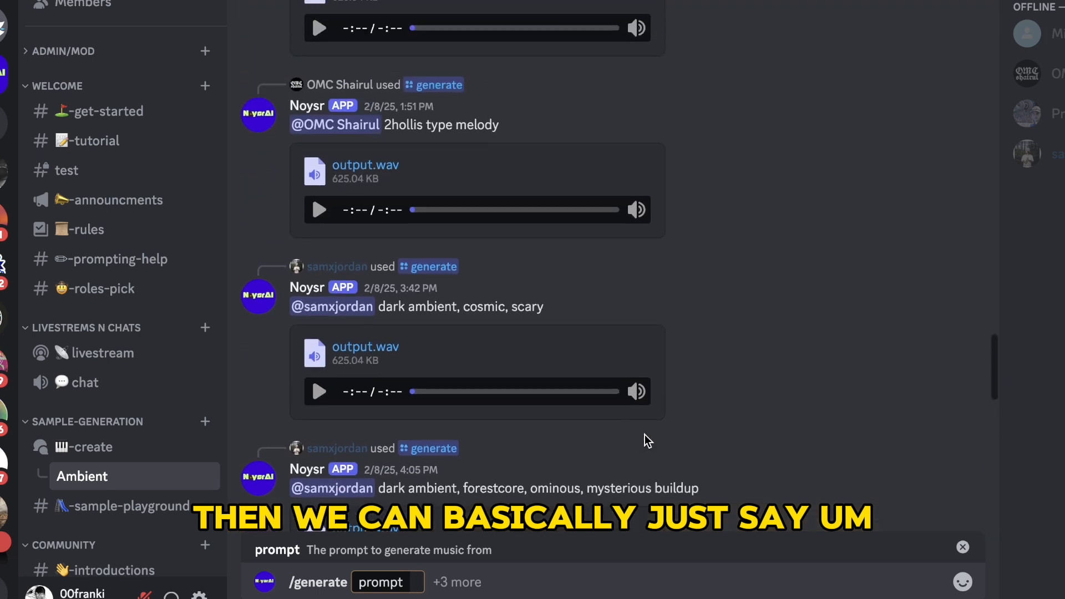
scroll(647, 441, "up", 3)
type("beau")
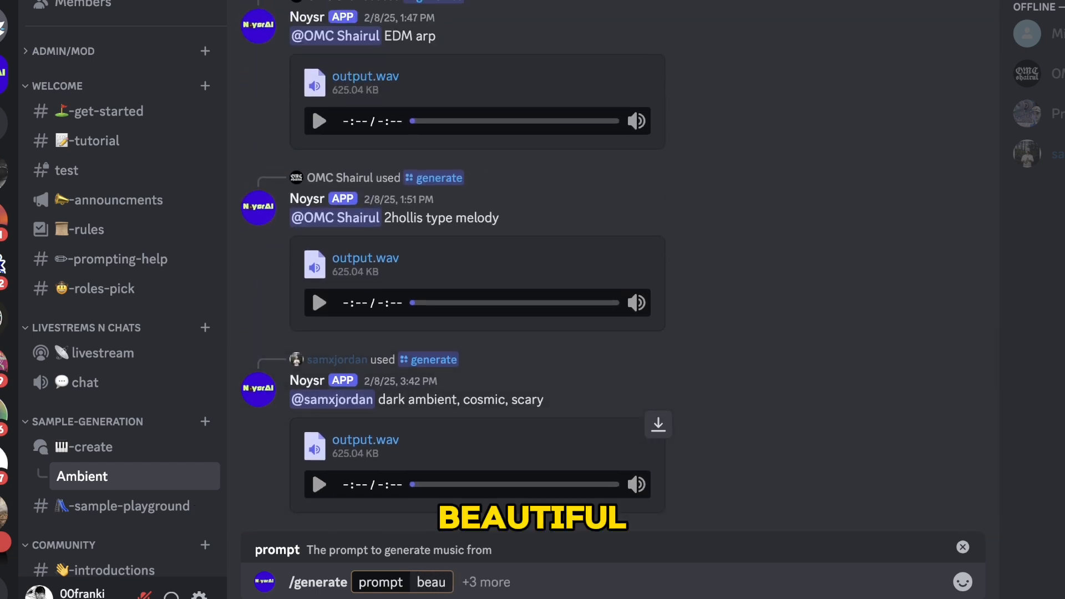
type("tiful,")
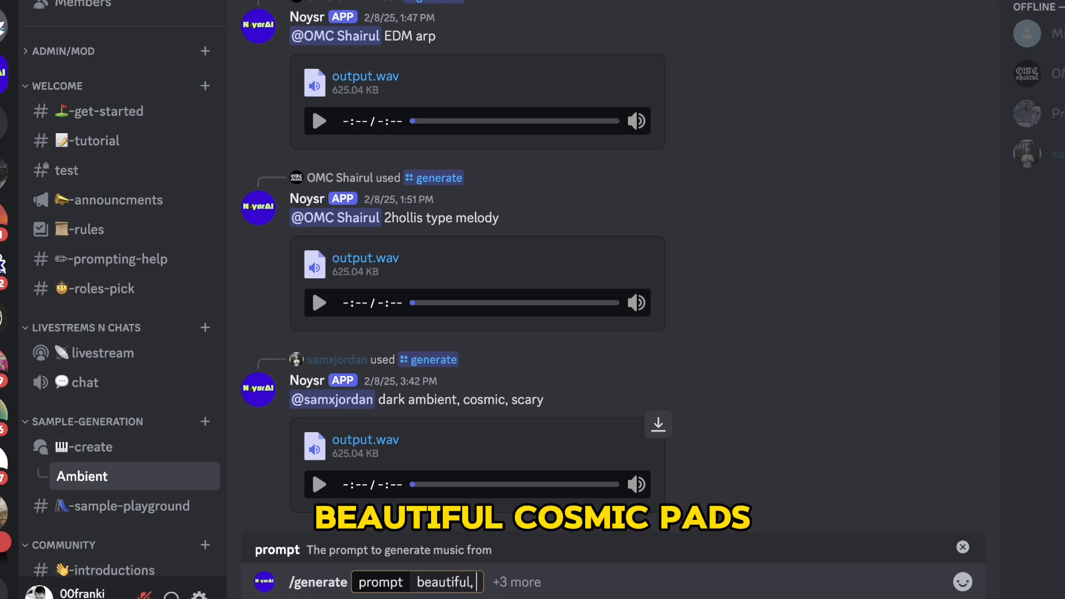
key("BackSpace")
key("BackSpace")
type("cosmic")
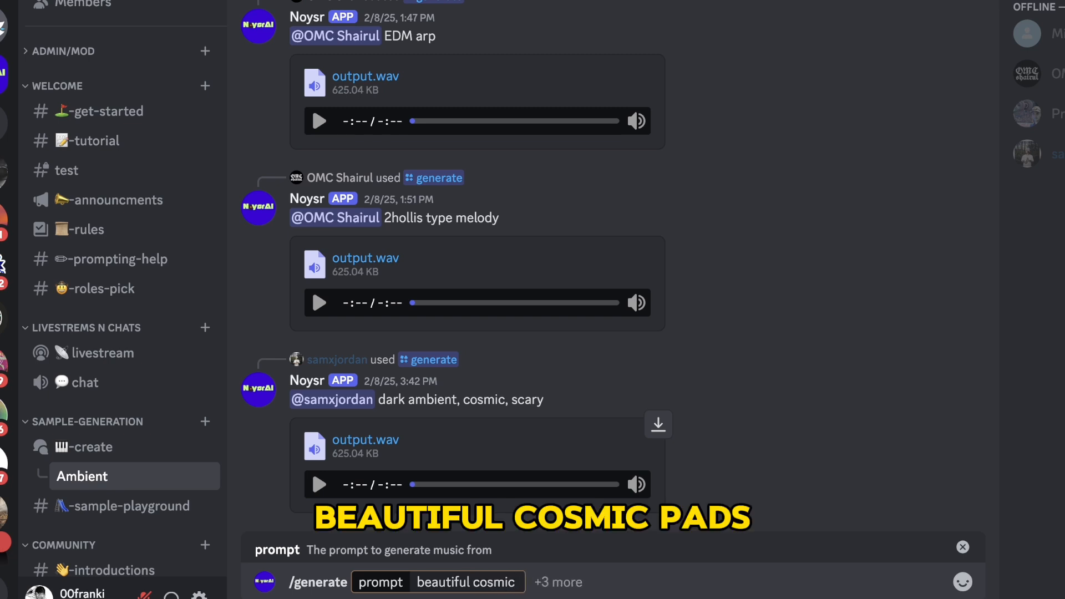
type(" pads,")
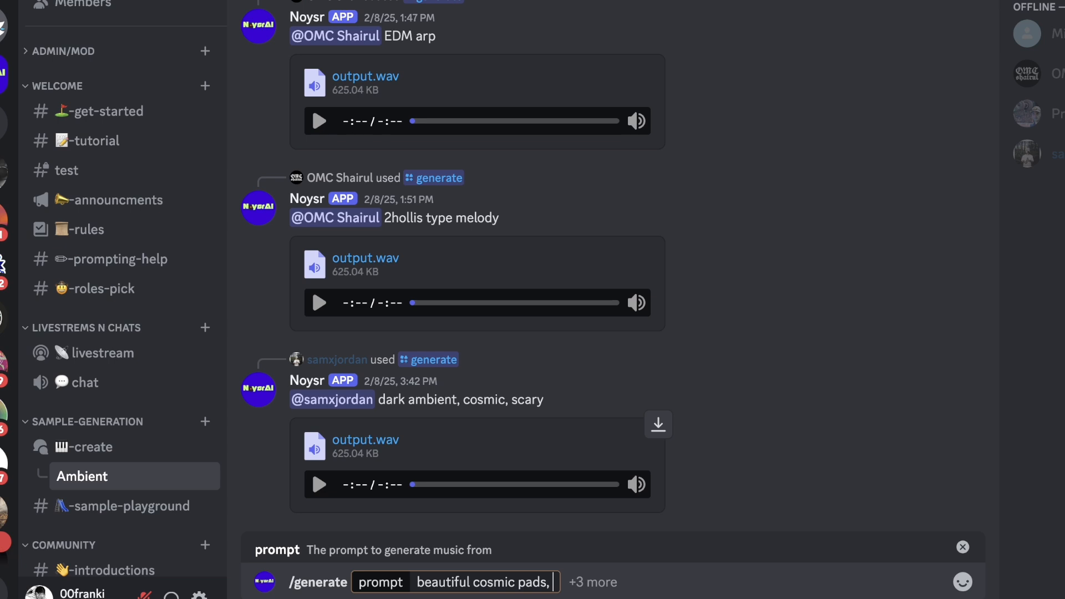
Step: Extend the music prompt with the descriptors "nostalgic, gorgeous,"
type(" rostal")
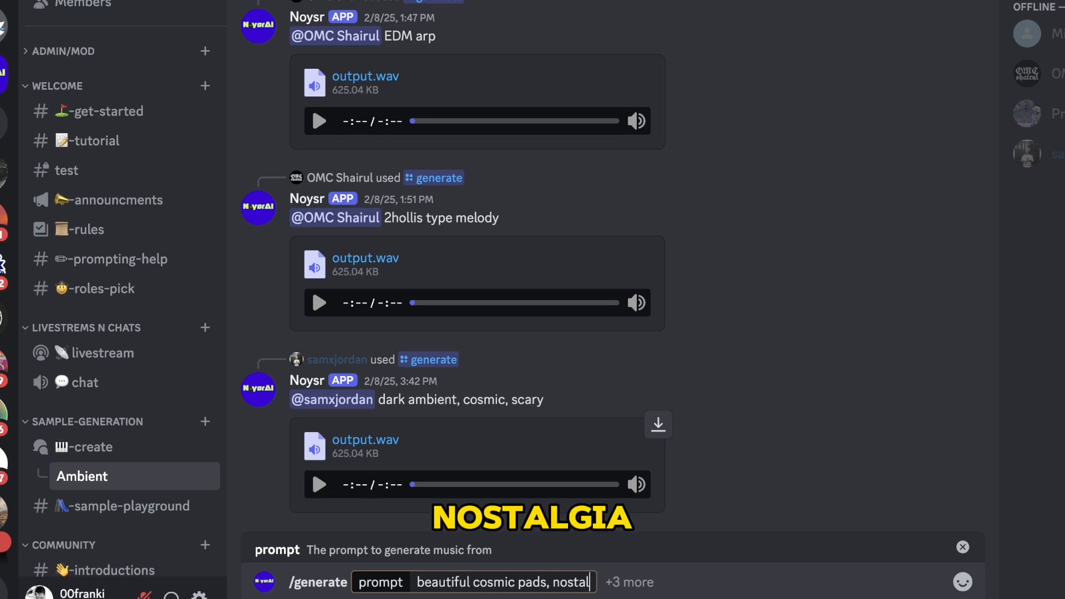
type("gic, ")
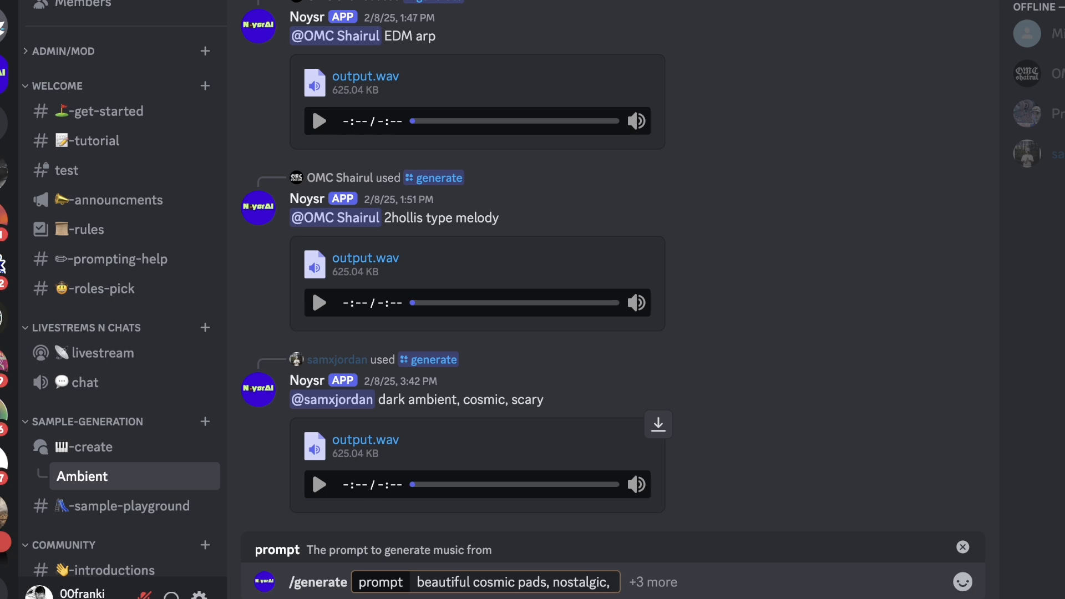
type("gorg")
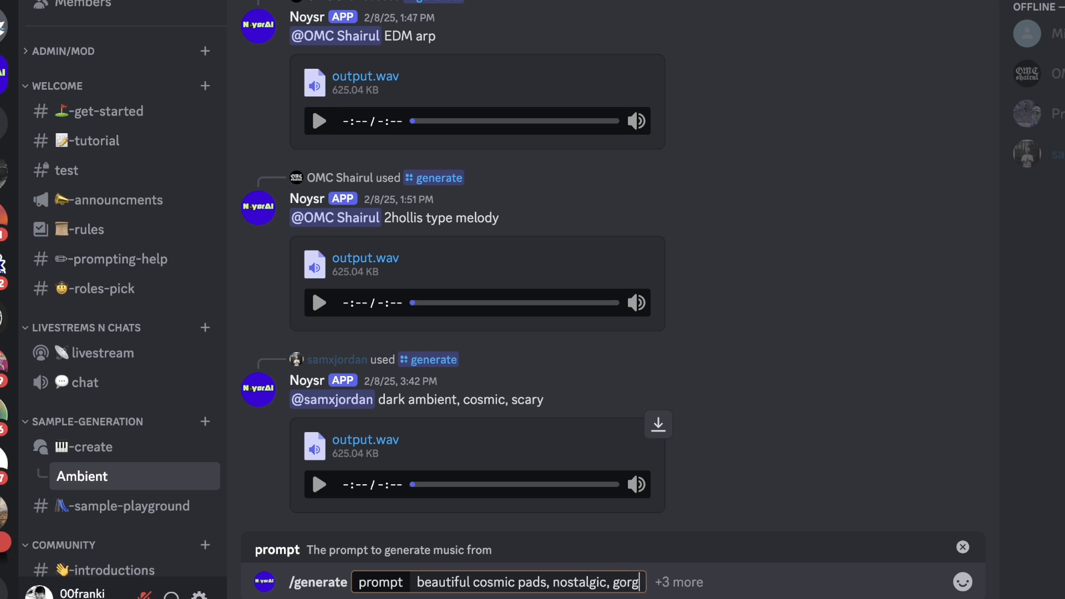
type("eous")
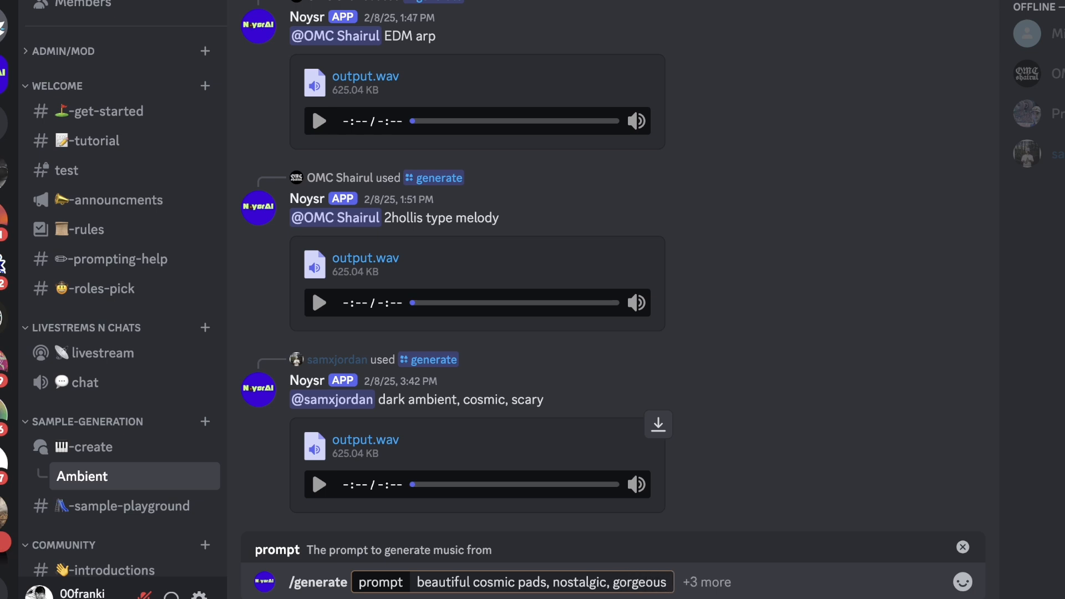
type(",")
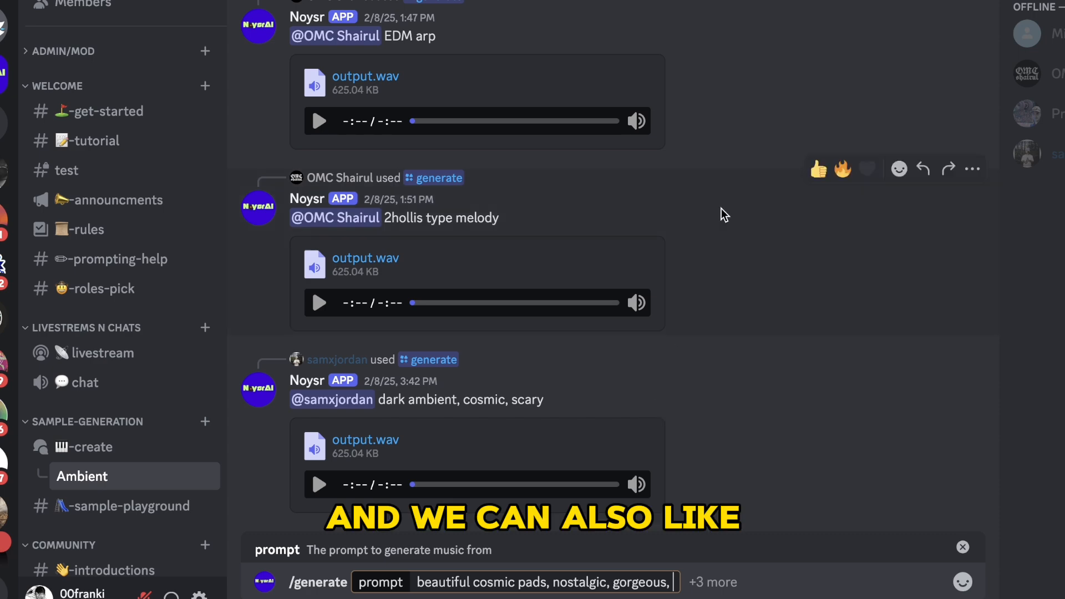
Step: Look through earlier ambient prompts in the post for inspiration and add "warm," to the prompt
scroll(731, 190, "up", 3)
scroll(731, 190, "up", 10)
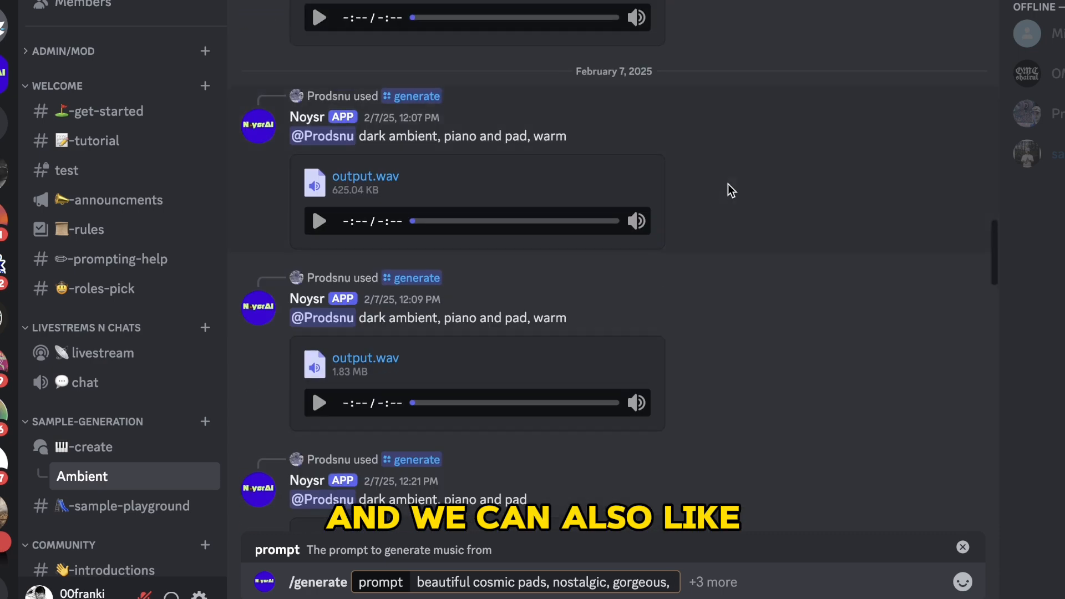
scroll(596, 367, "up", 8)
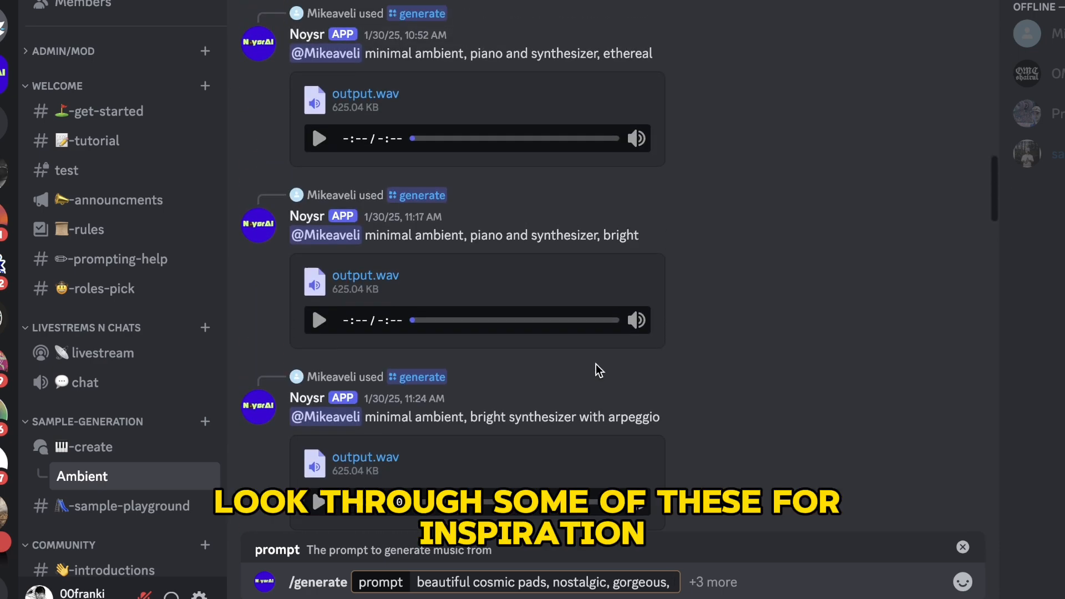
scroll(597, 364, "down", 15)
scroll(596, 364, "up", 7)
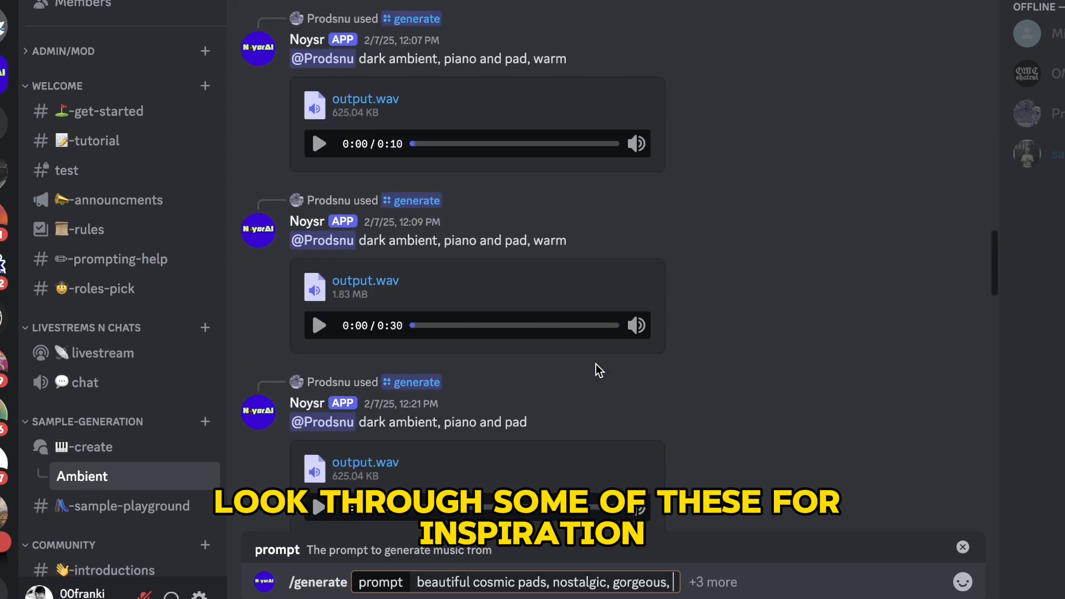
scroll(596, 364, "up", 6)
scroll(596, 363, "down", 4)
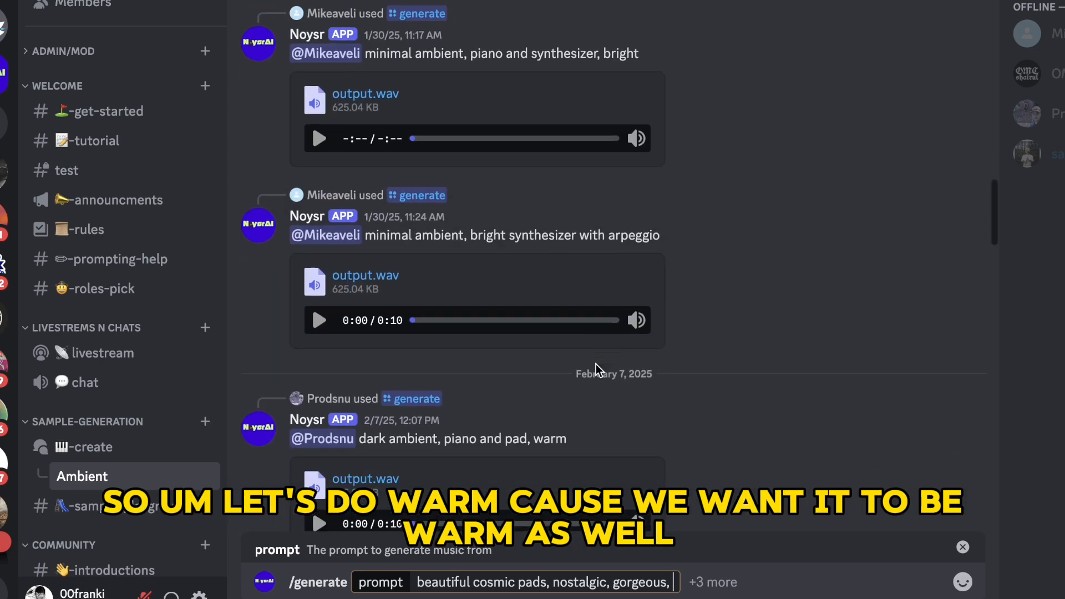
type("warm,")
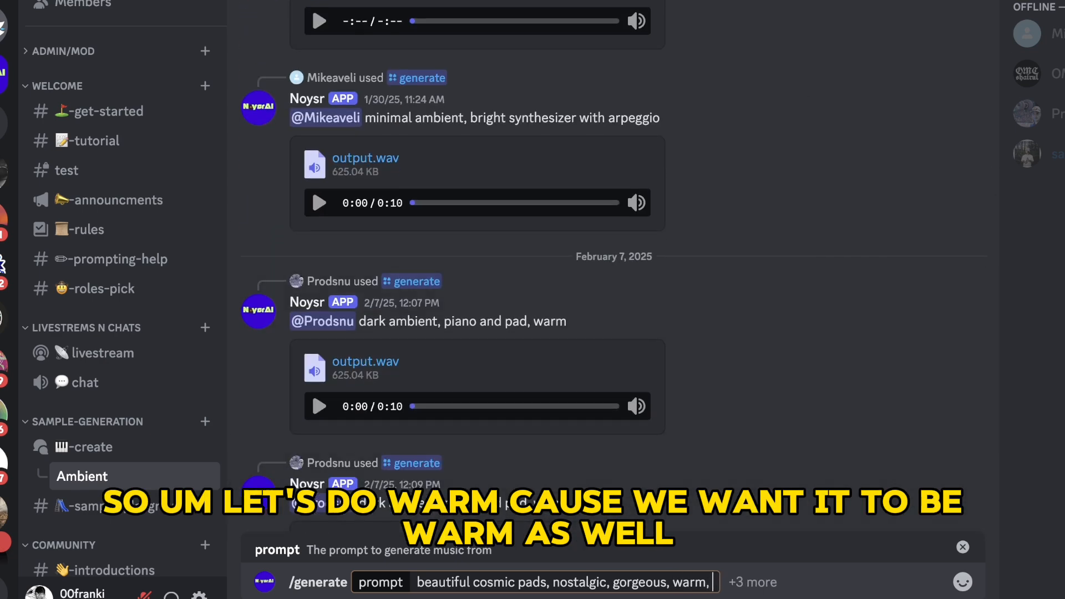
Step: Complete the prompt with "relaxing, D major" and submit the generate command
scroll(799, 287, "up", 8)
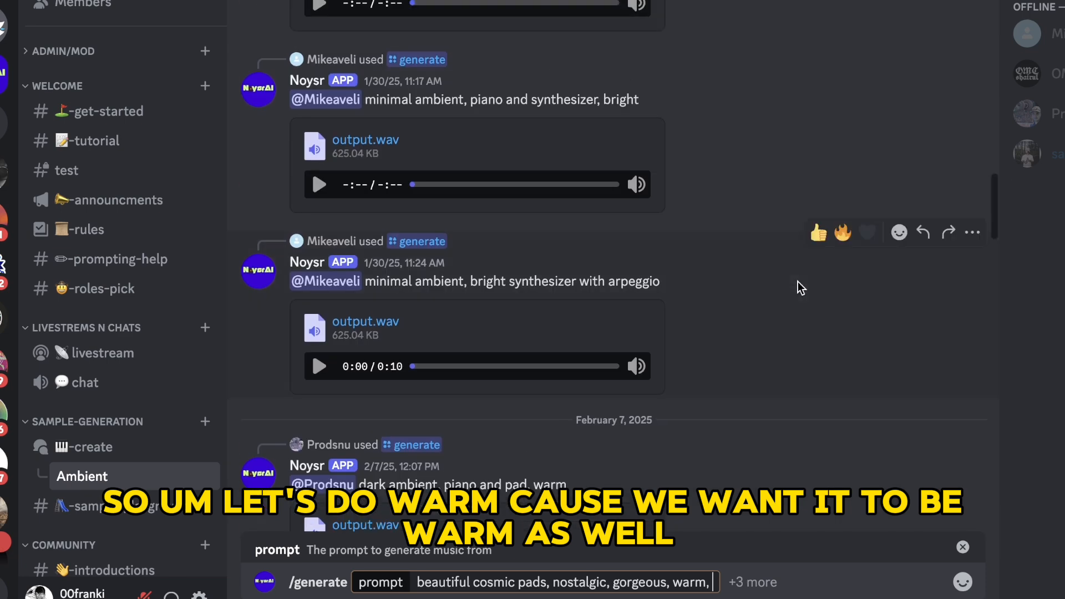
scroll(798, 281, "up", 5)
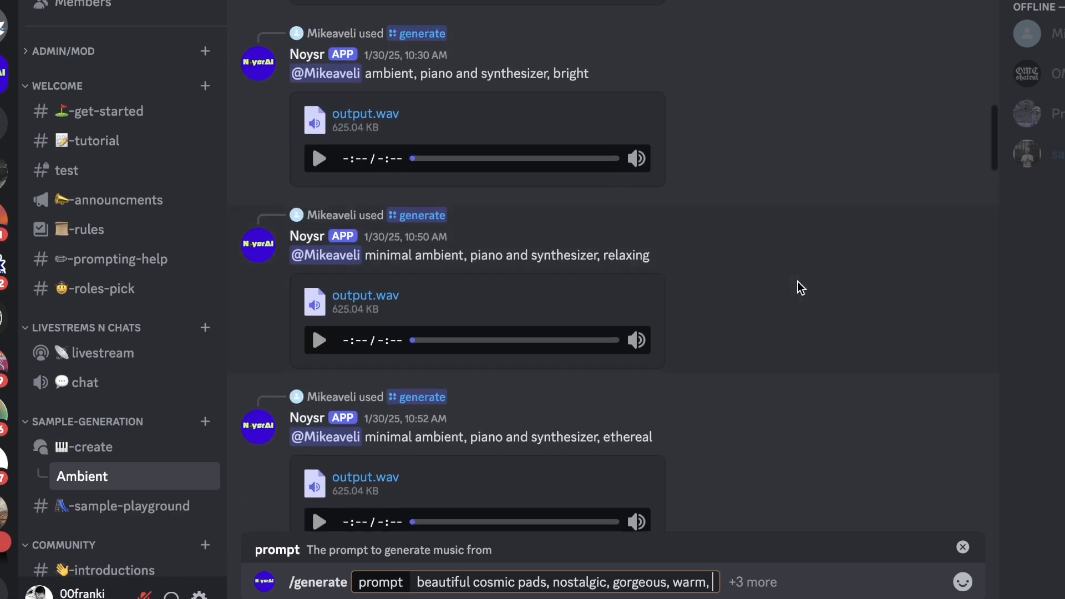
type("rela")
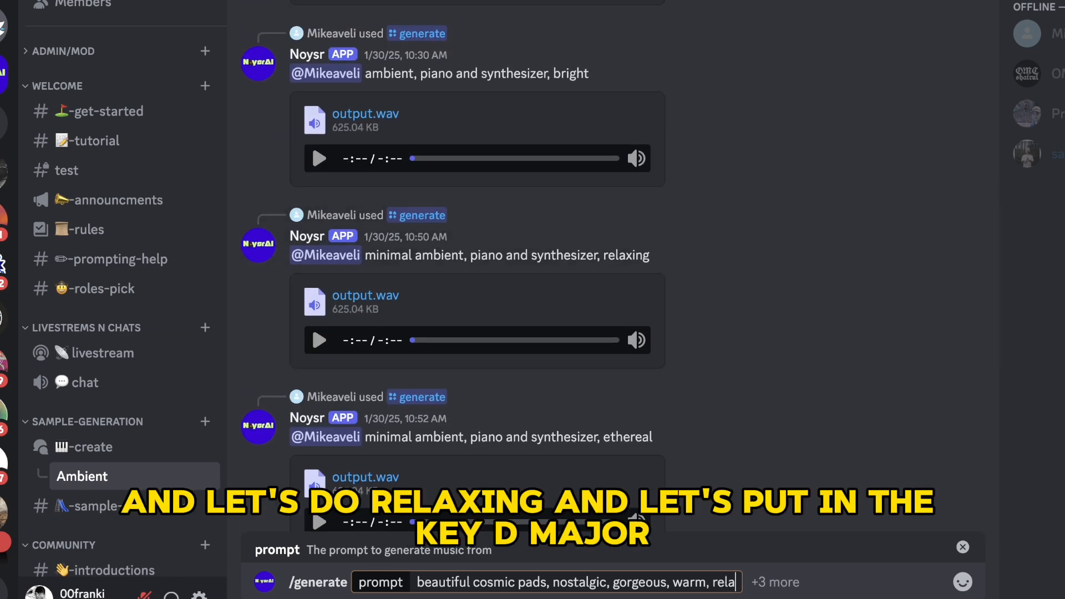
type("xing, ")
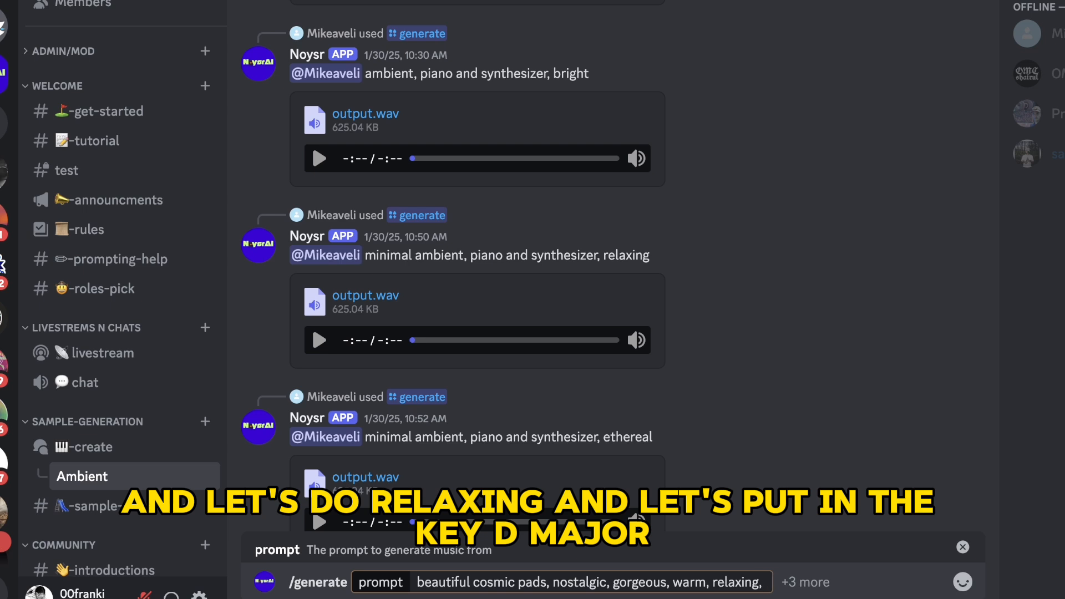
type("Da")
key("BackSpace")
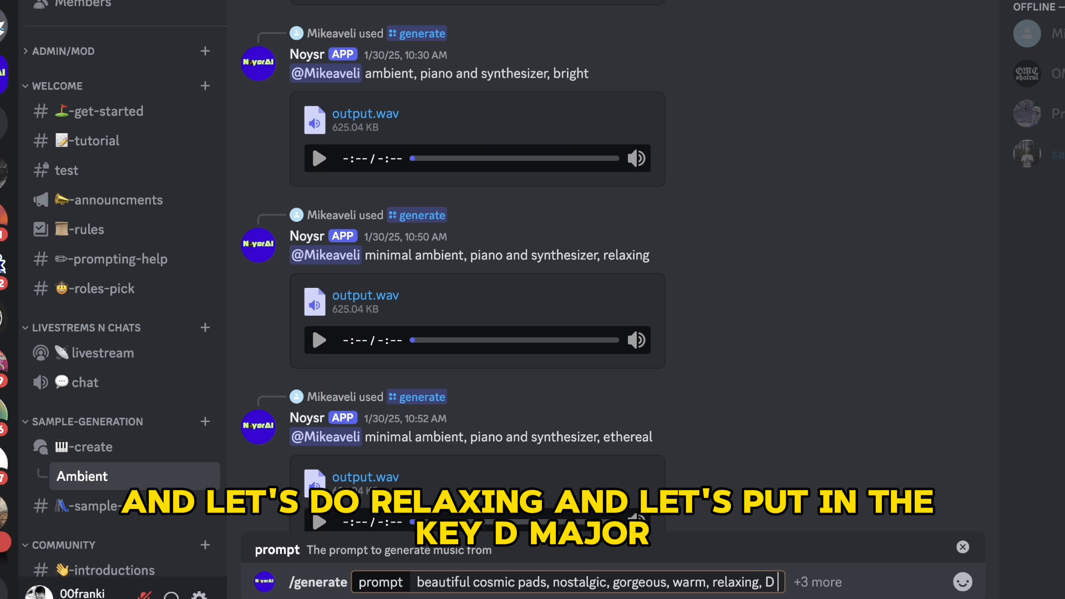
type("major")
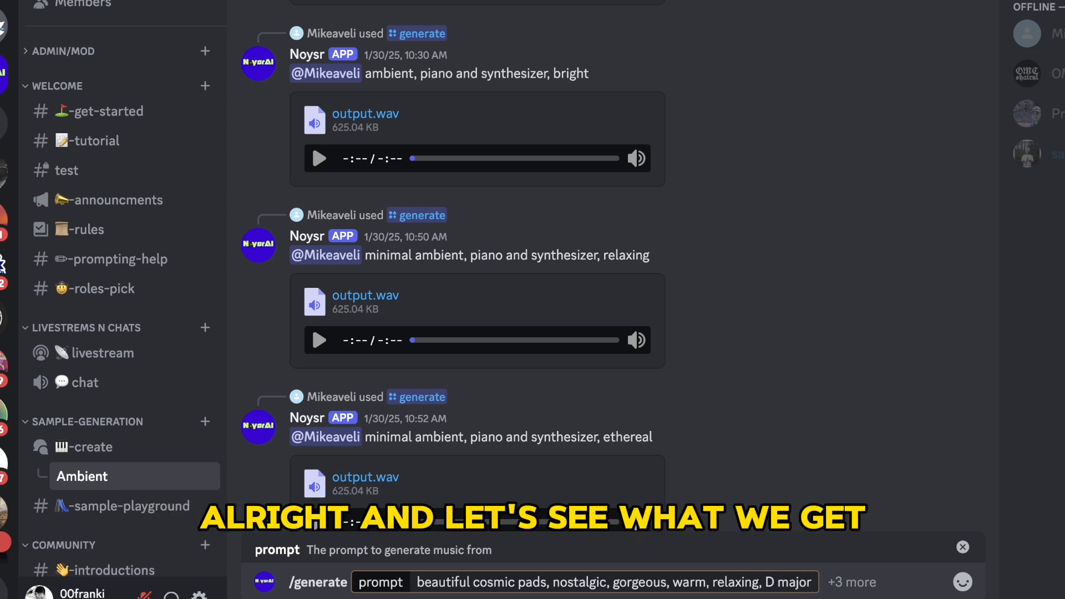
key("Return")
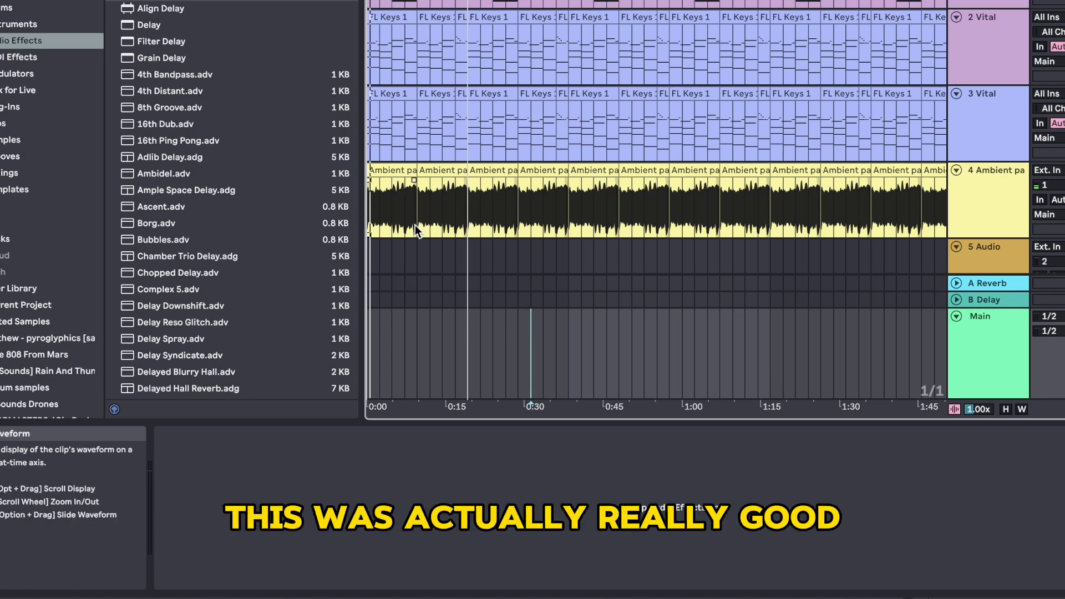
Step: Bypass the Ambience, Acid Distortion and Vinyl Distortion effects on the Ambient pads track
left_click(1014, 183)
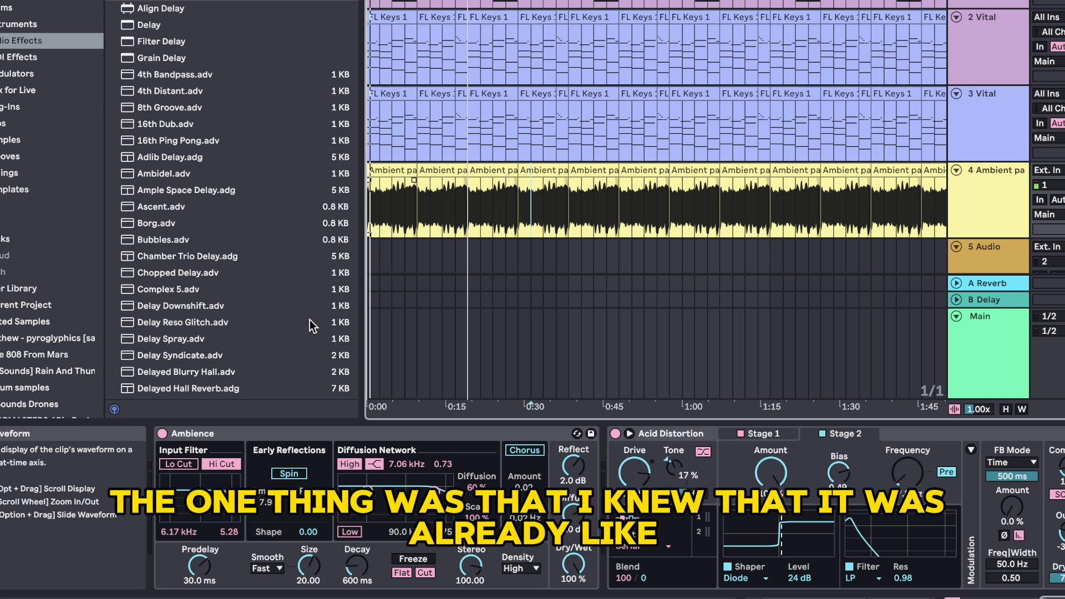
left_click(162, 433)
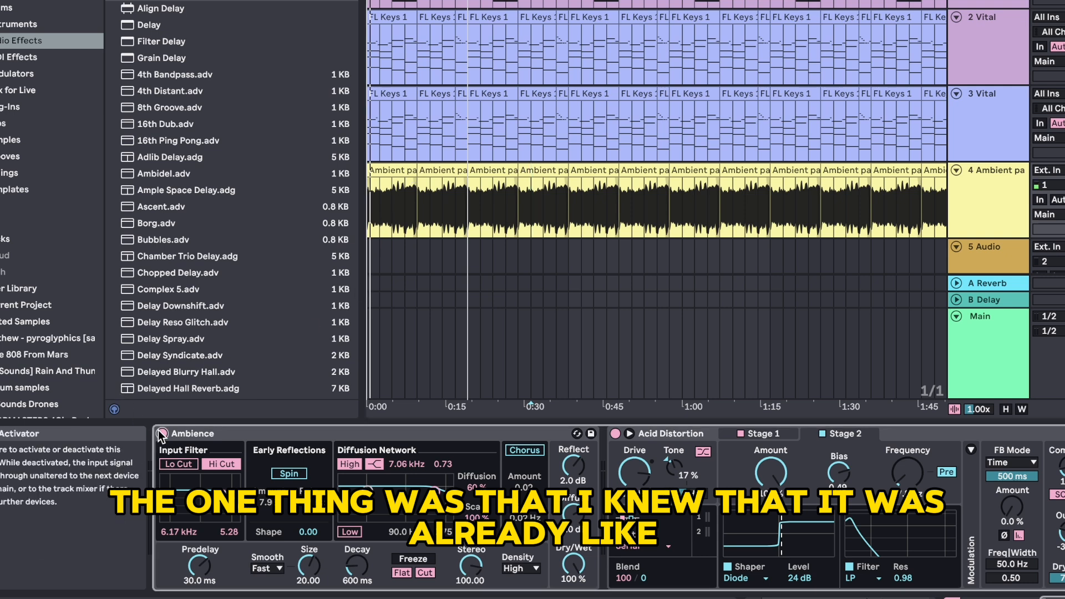
left_click(616, 433)
scroll(843, 457, "right", 4)
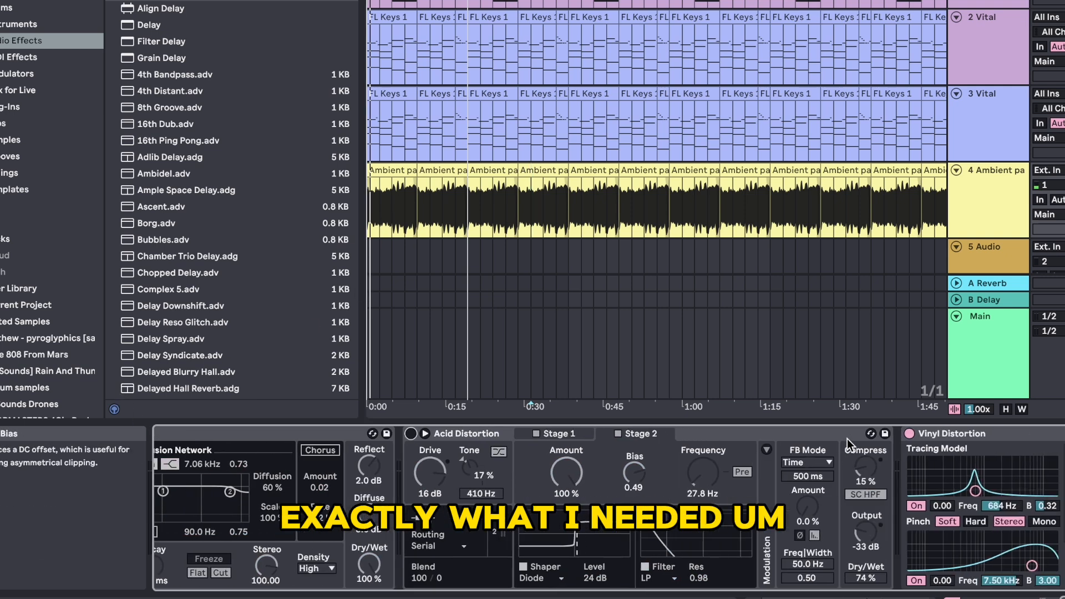
left_click(910, 433)
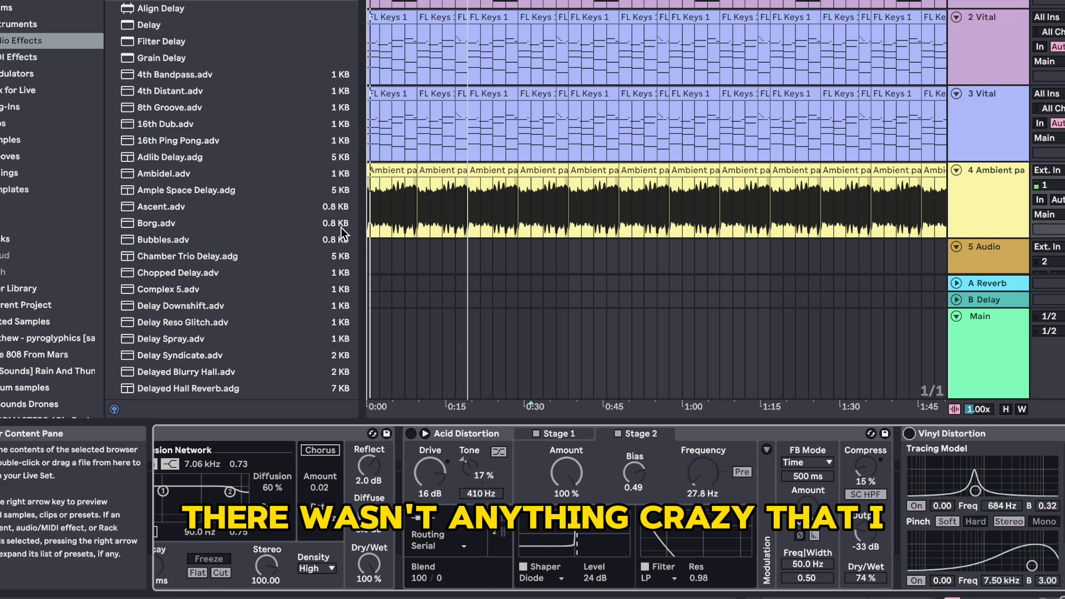
Step: Select the first Ambient pads clip and audition the unprocessed sample from the start of the arrangement
left_click(371, 252)
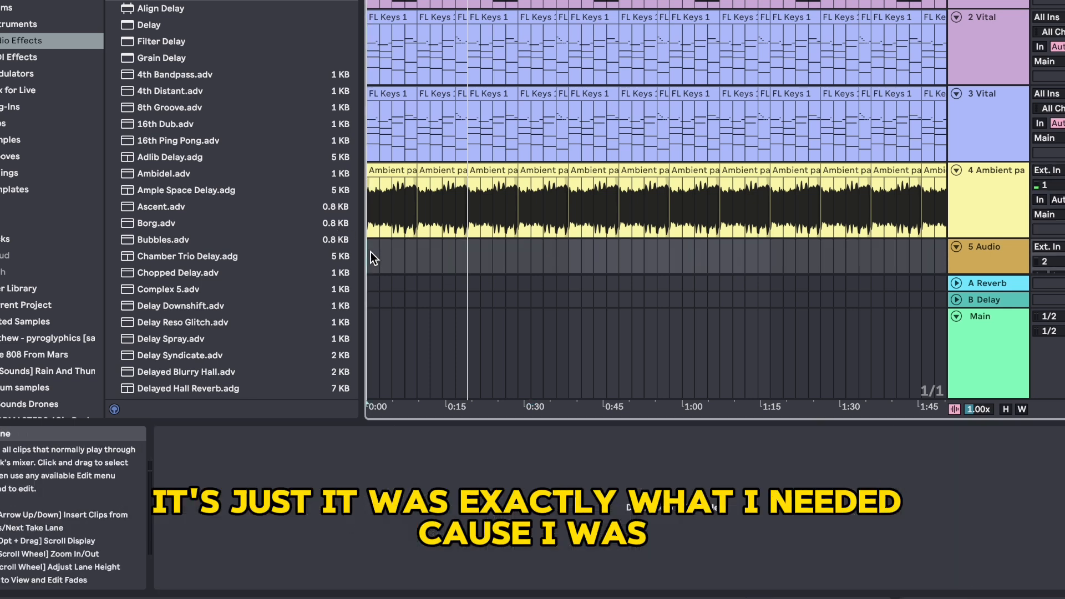
left_click(393, 172)
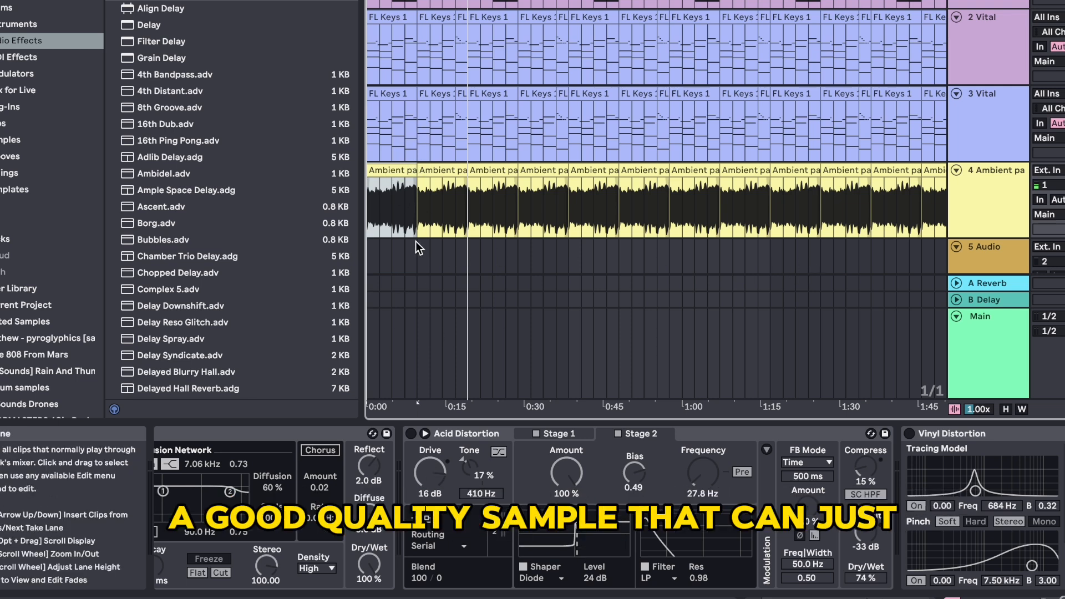
left_click(367, 222)
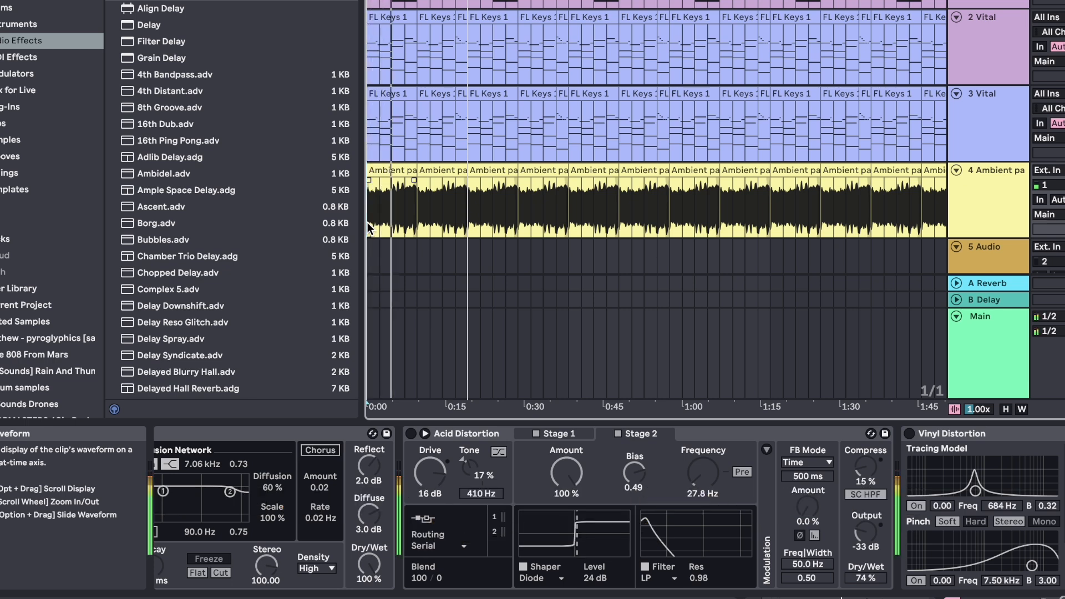
Step: Reactivate the Ambience reverb on the Ambient pads track and play back the sample with it
scroll(430, 489, "left", 4)
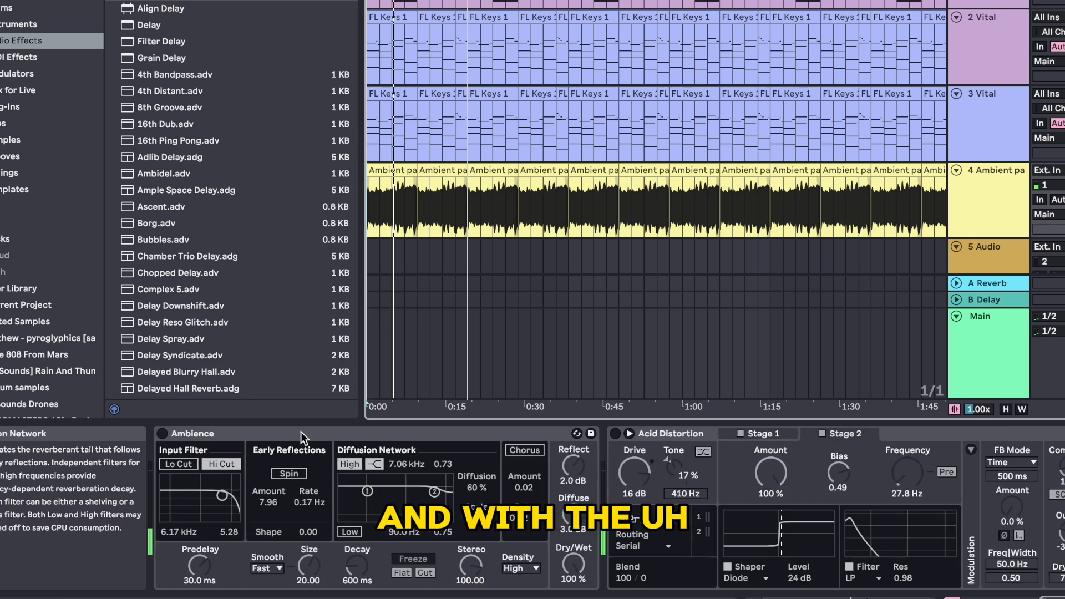
left_click(162, 434)
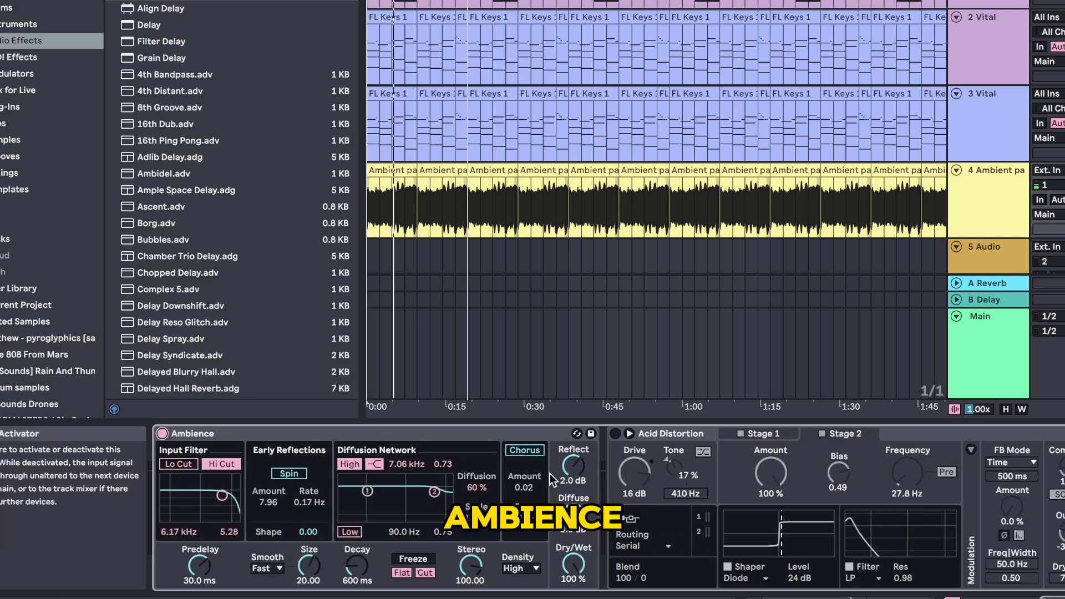
key("space")
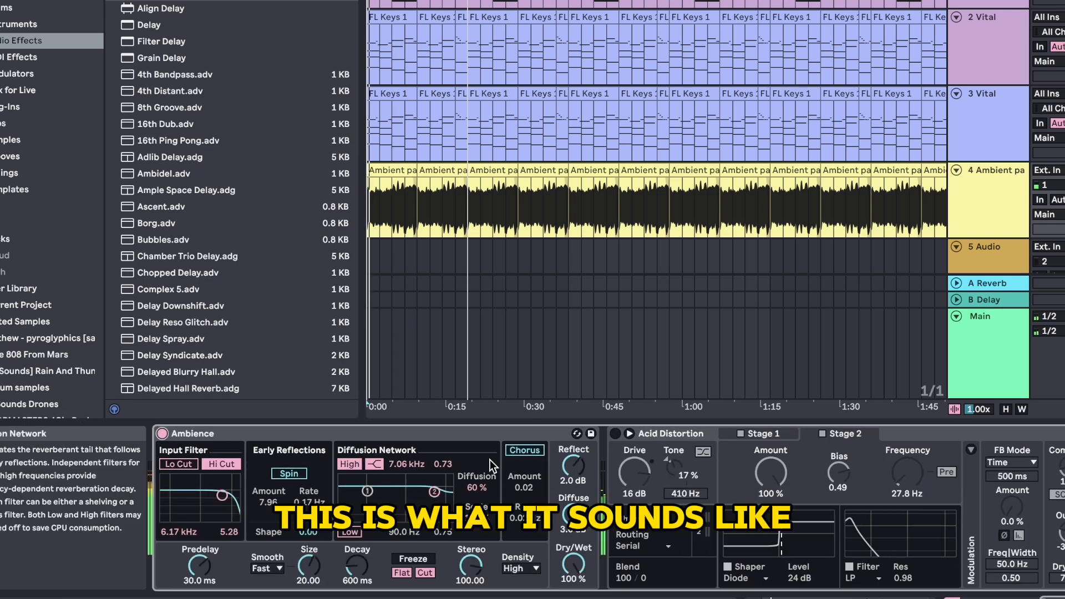
key("space")
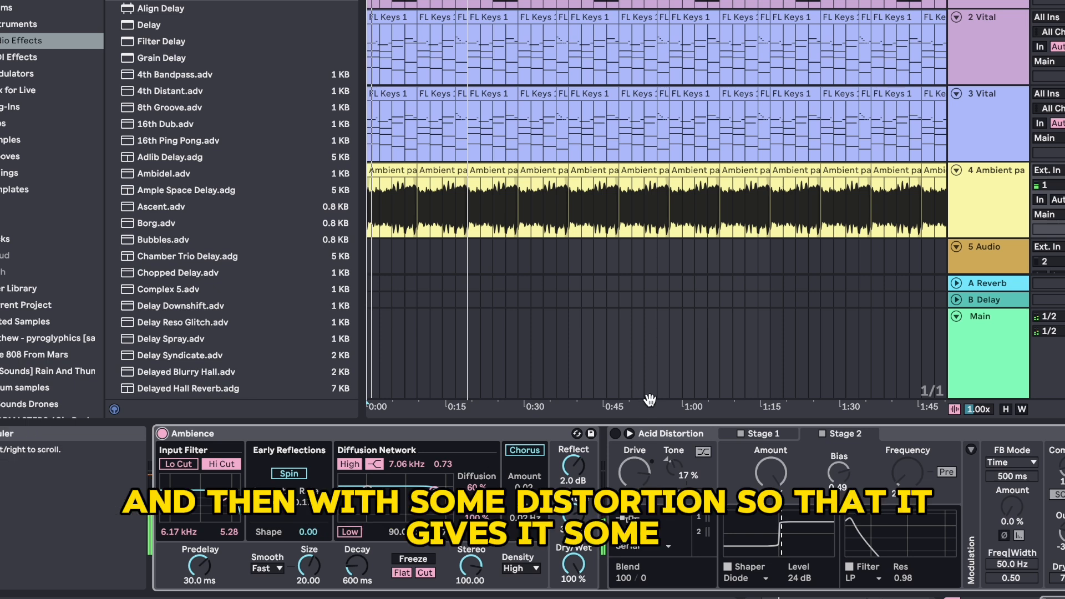
Step: Reactivate Acid Distortion and Vinyl Distortion on the pad track and set Acid Distortion's dry/wet to 45 %
left_click(614, 434)
scroll(708, 519, "right", 4)
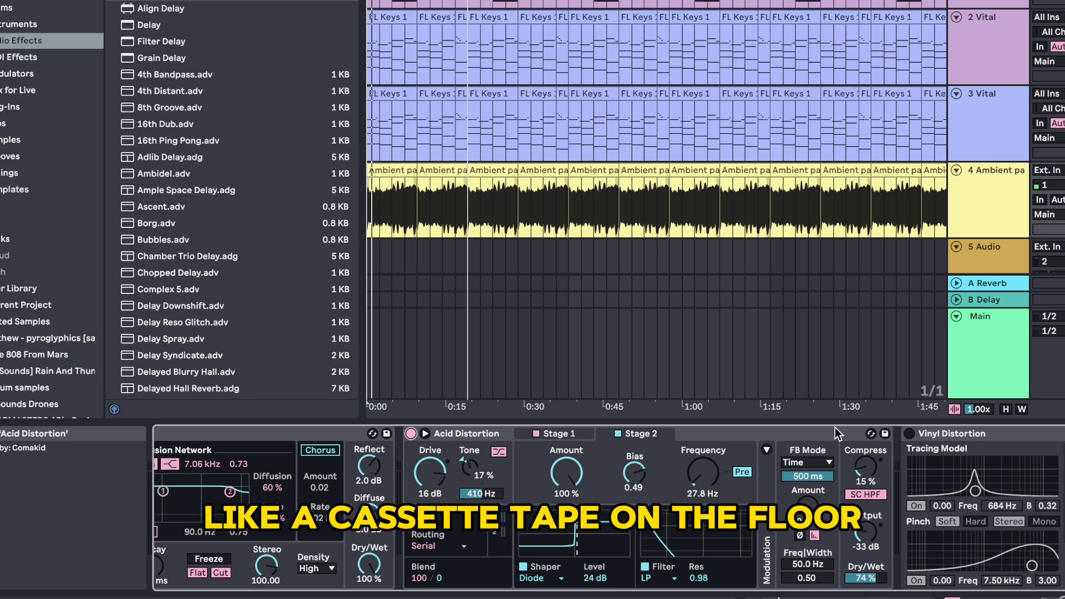
left_click(908, 434)
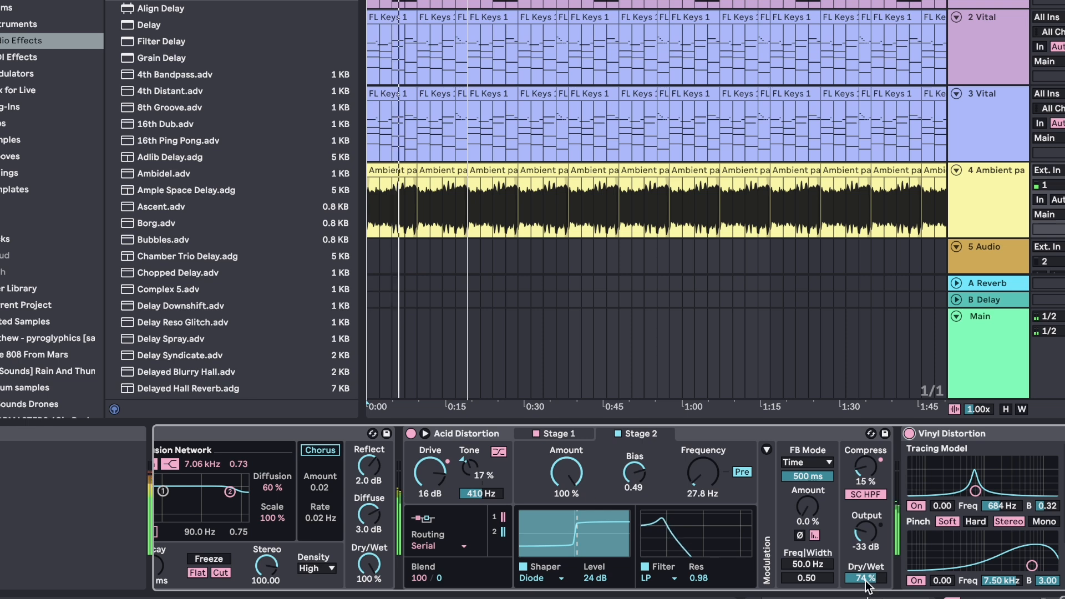
left_click_drag(867, 580, 867, 595)
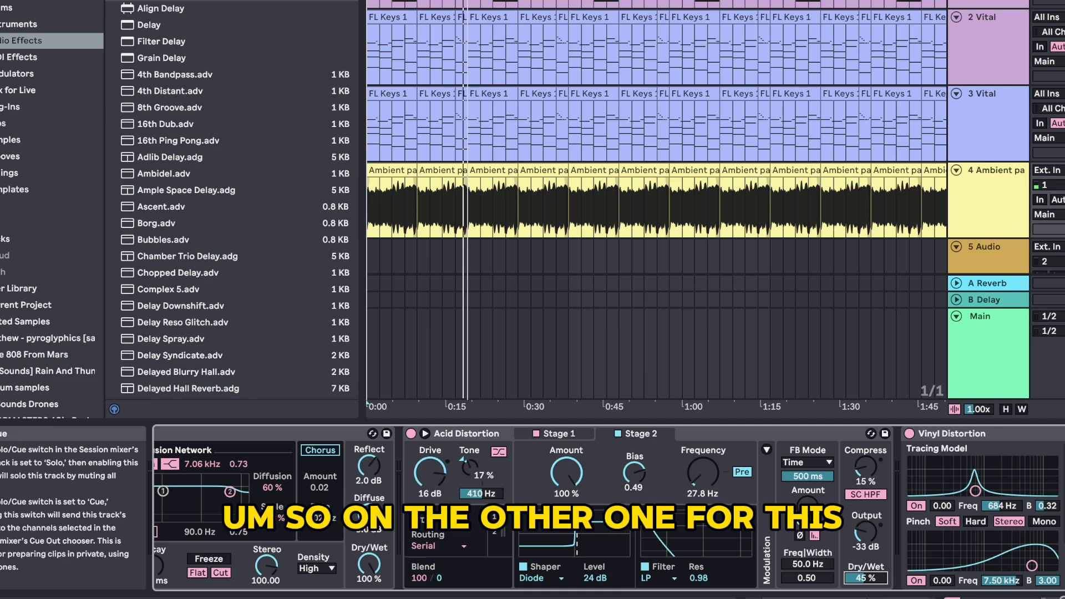
Step: Audition the 3 Vital track and the 2 Vital track in turn, viewing each one's device chain
left_click(1056, 152)
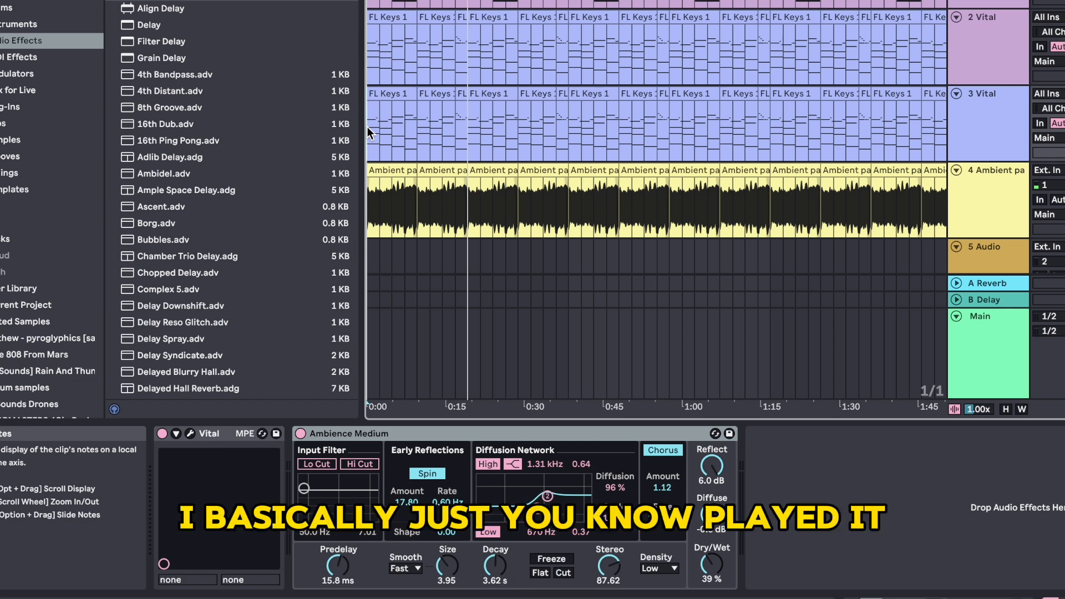
key("space")
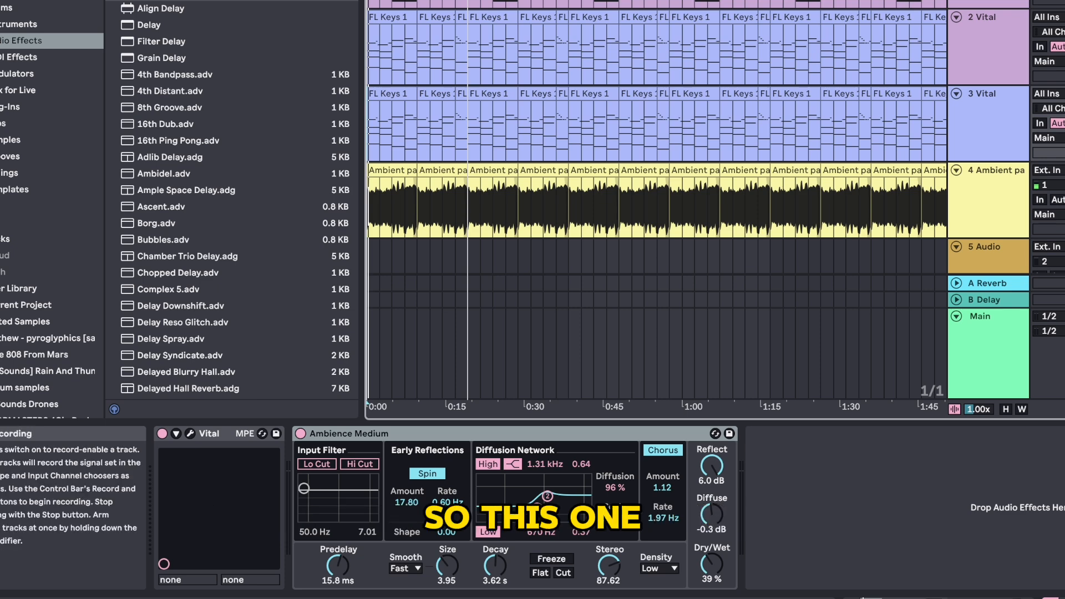
left_click(1063, 17)
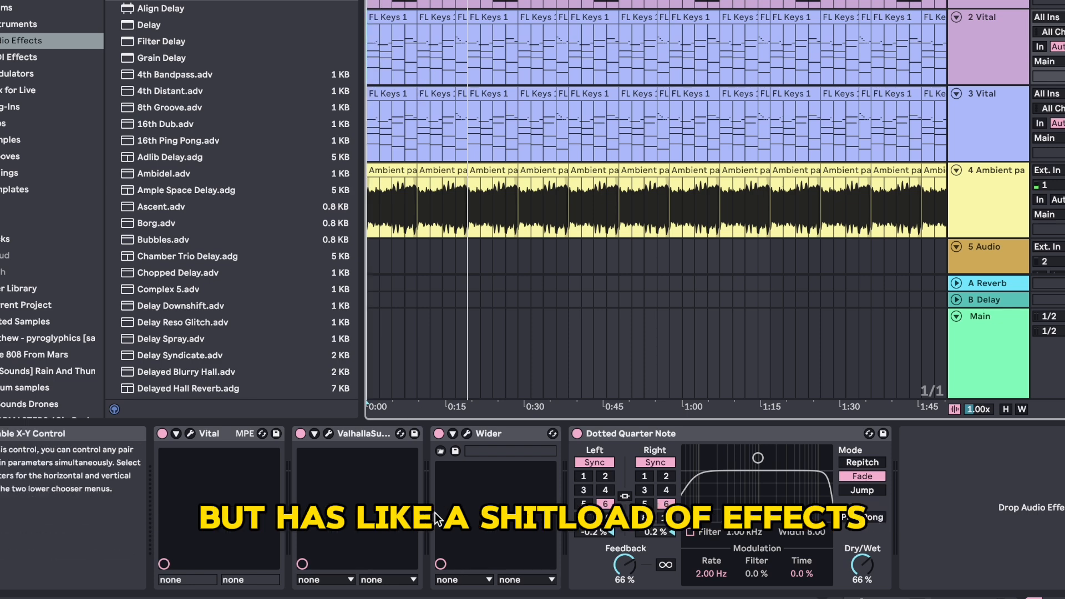
key("space")
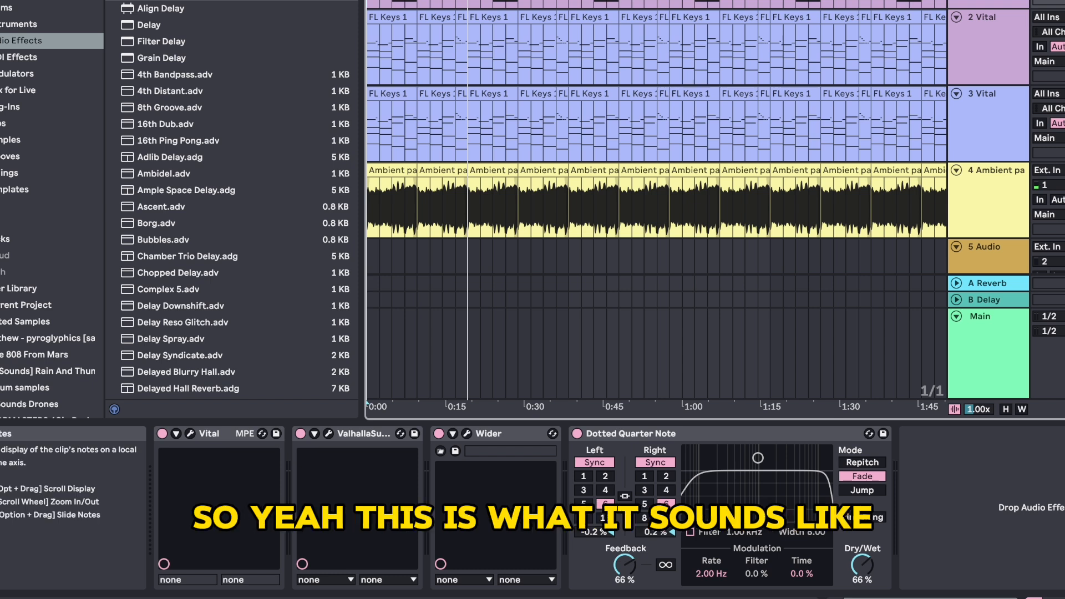
key("space")
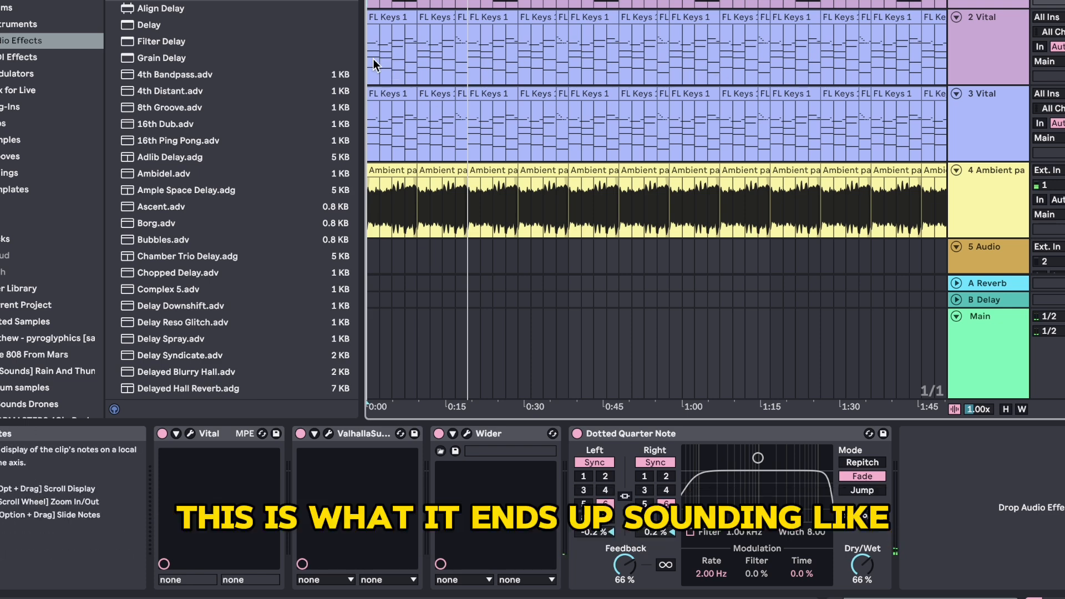
Step: Play the layered Vital and Ambient pads tracks together from the start and return to the beginning of 3 Vital
key("space")
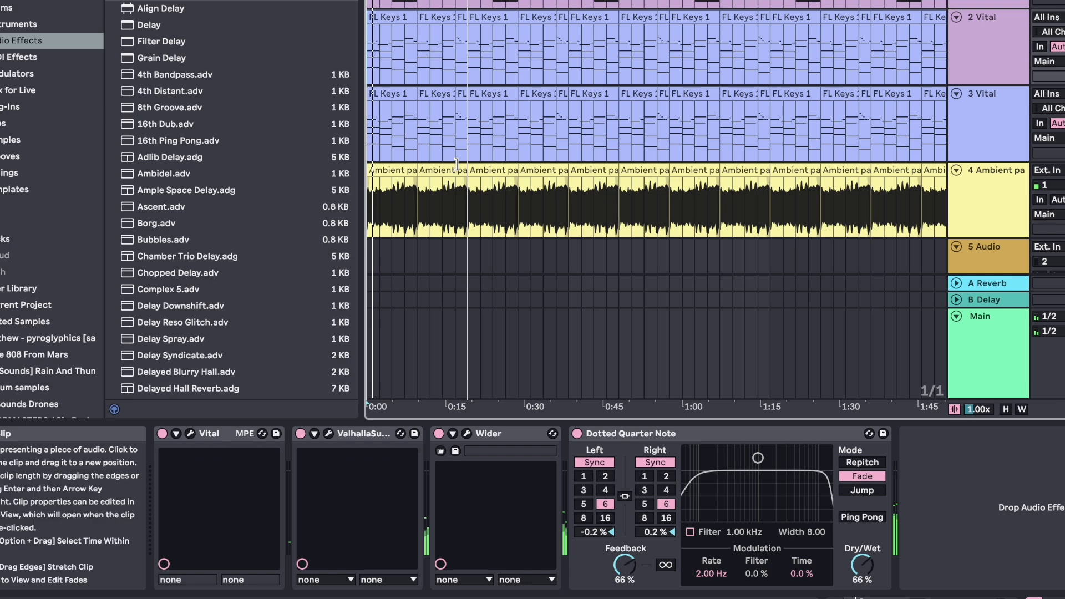
scroll(451, 142, "down", 1)
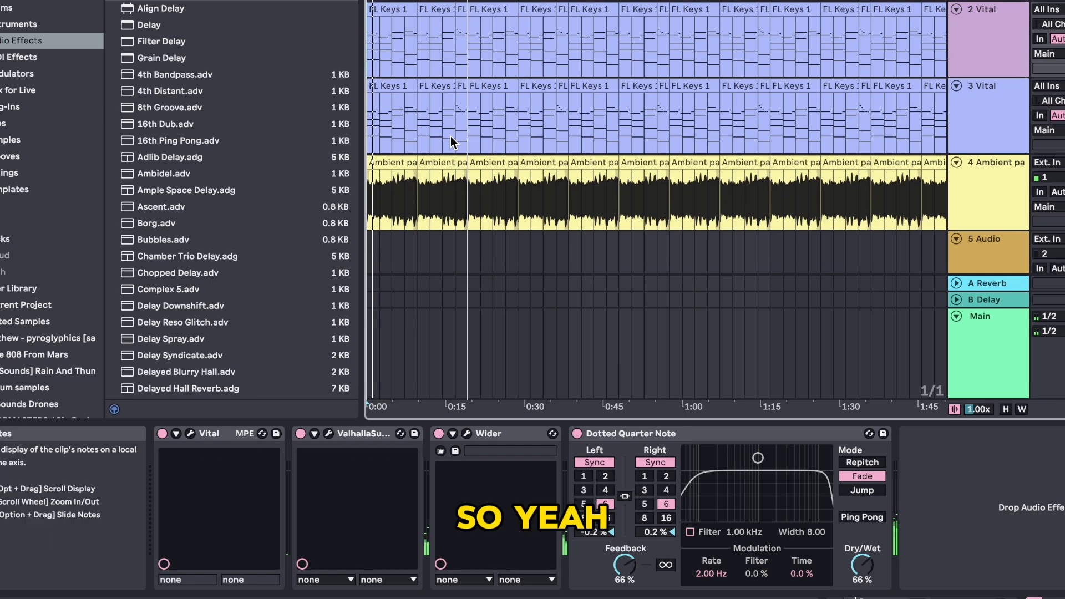
scroll(451, 142, "up", 3)
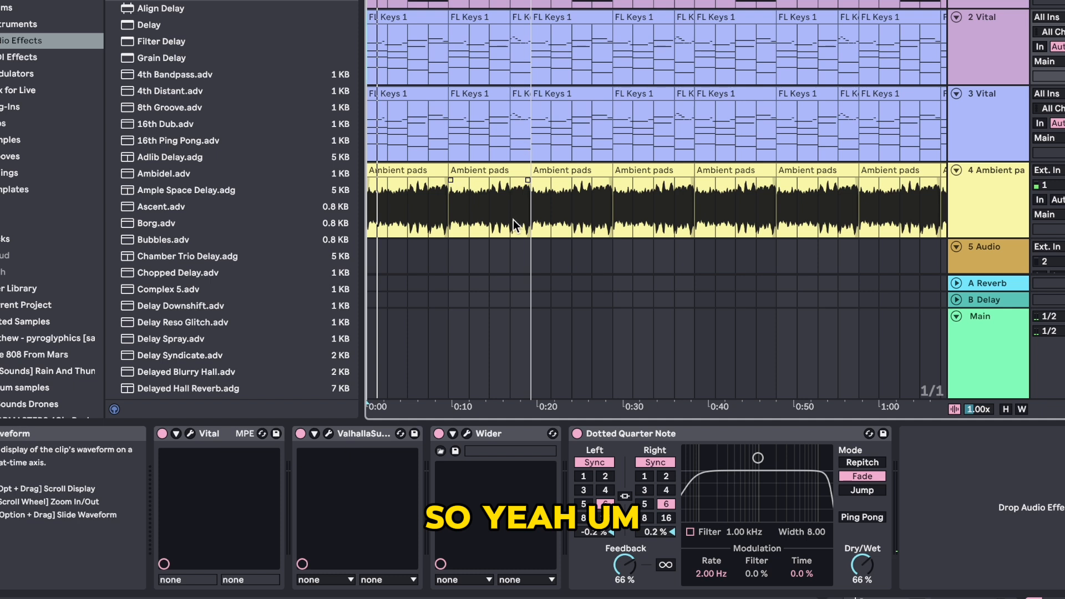
left_click(366, 129)
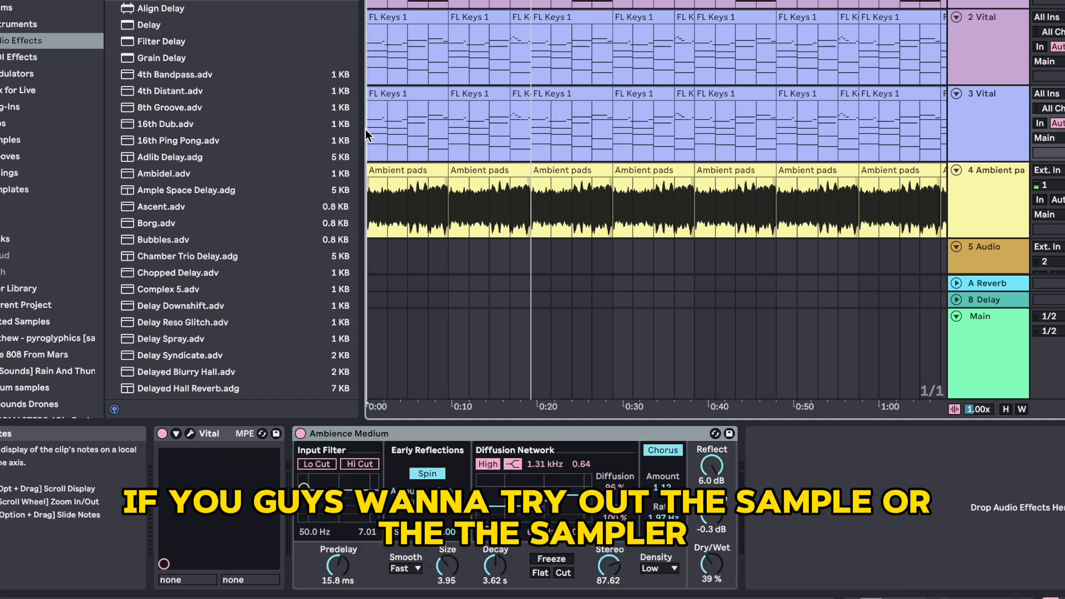